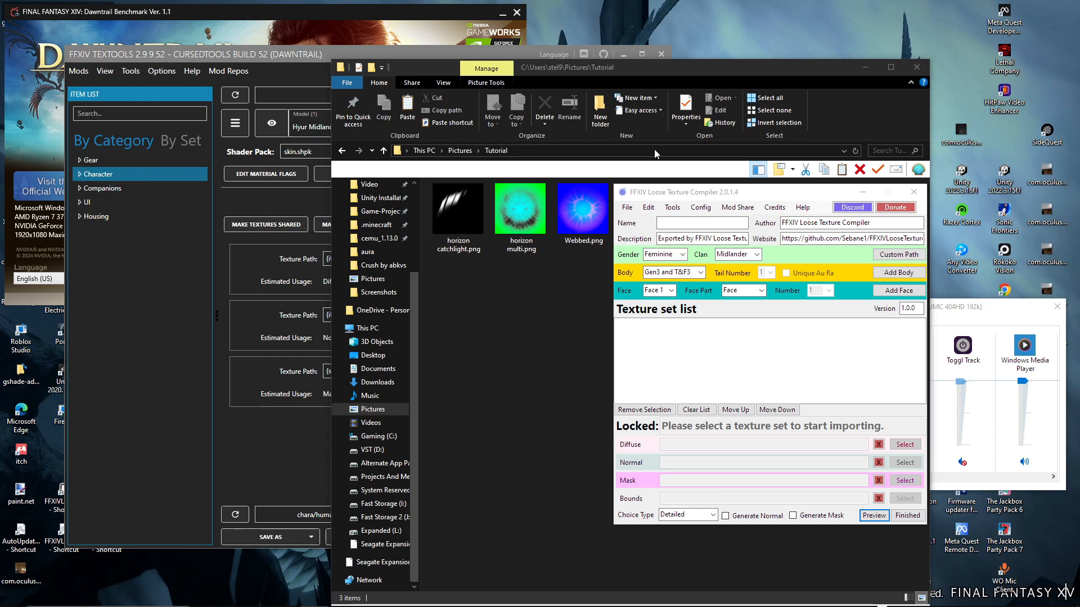
Bring the Tutorial folder window forward and examine the Webbed.png and horizon multi.png legacy eye textures
drag(713, 196, 723, 196)
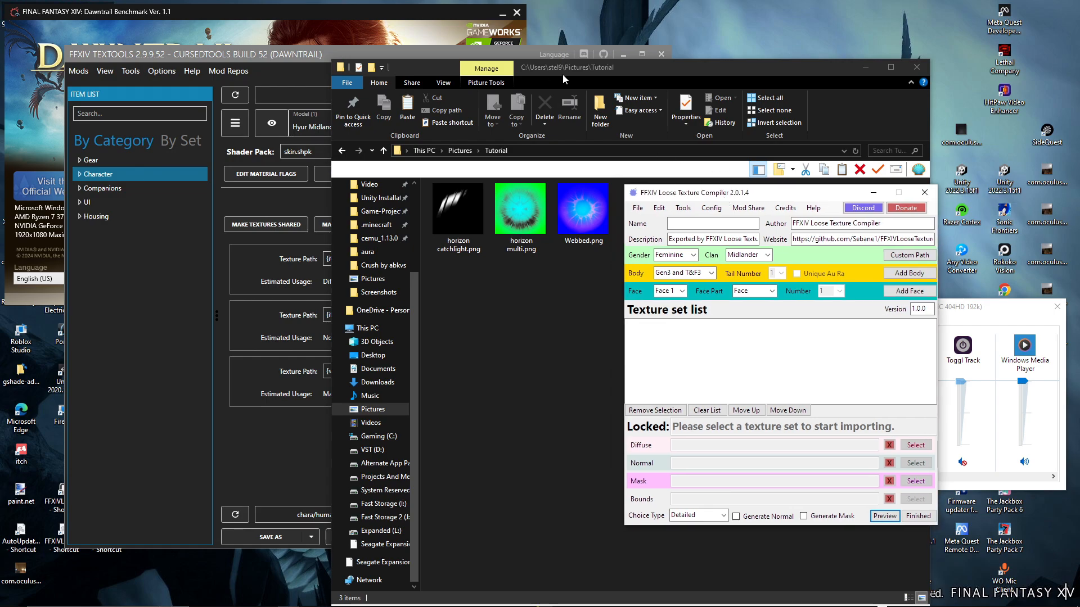
drag(605, 73, 373, 61)
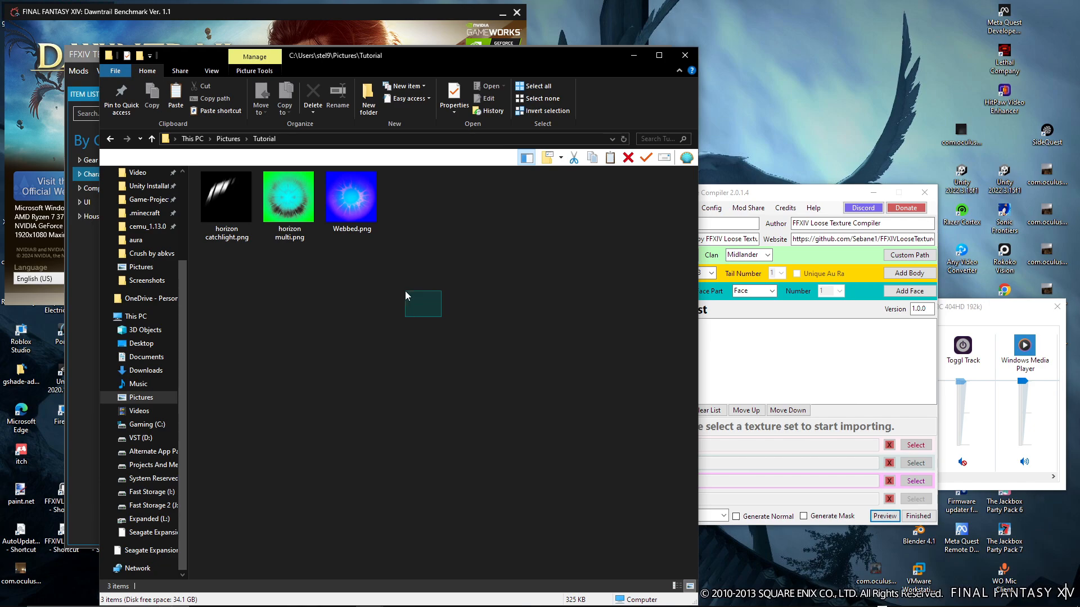
drag(404, 291, 404, 292)
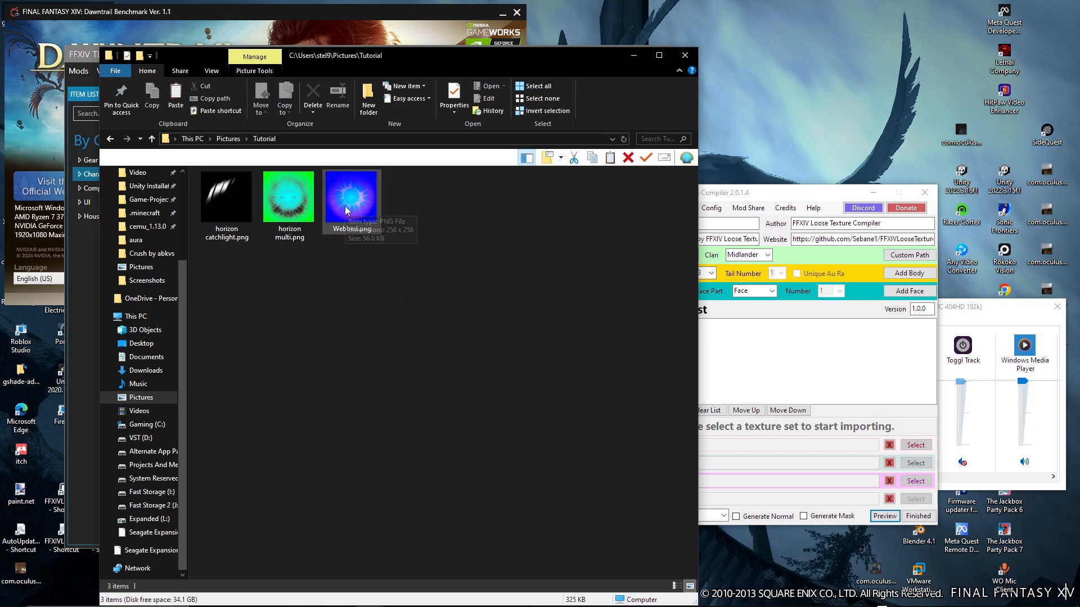
drag(341, 197, 305, 383)
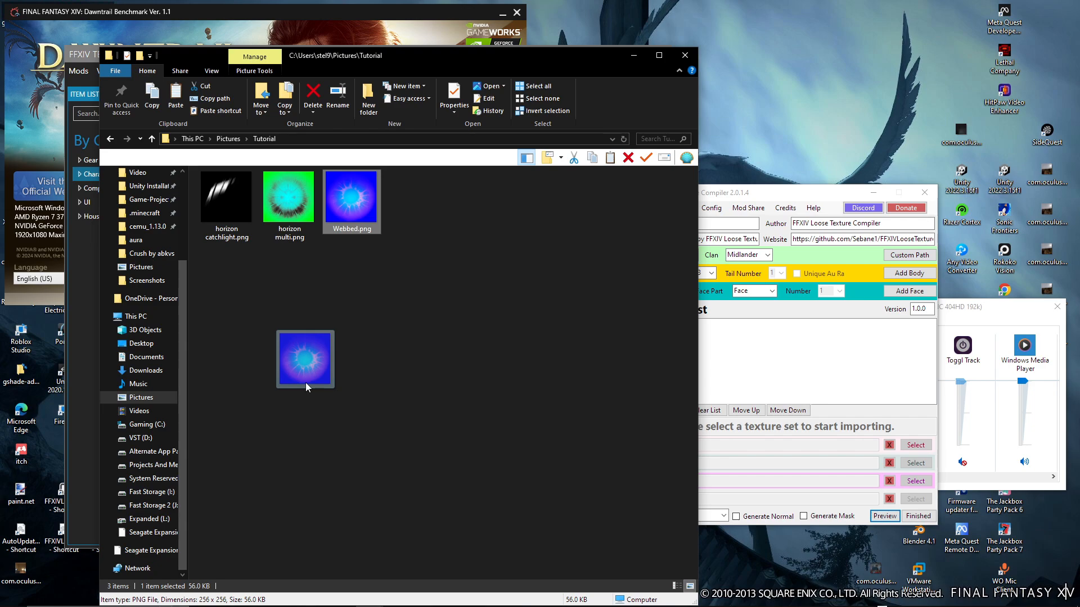
drag(305, 382, 304, 376)
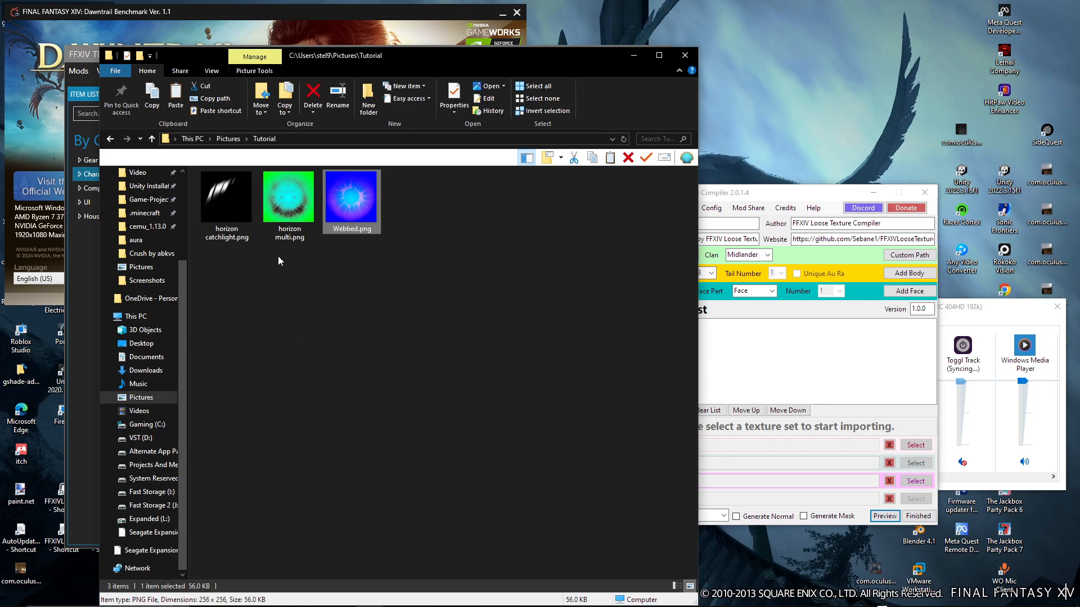
drag(281, 209, 299, 330)
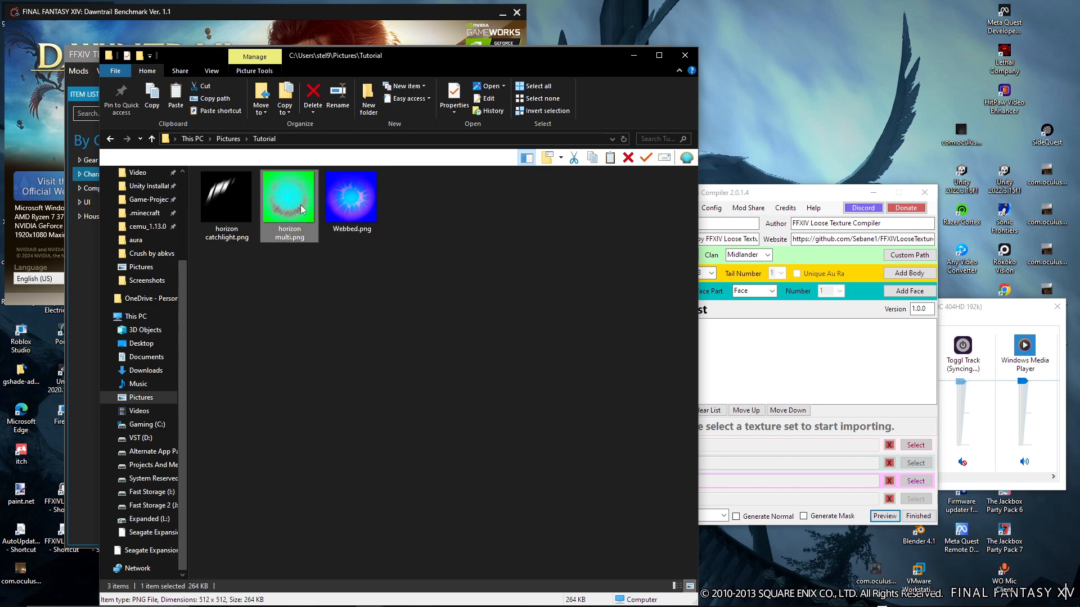
key(Right)
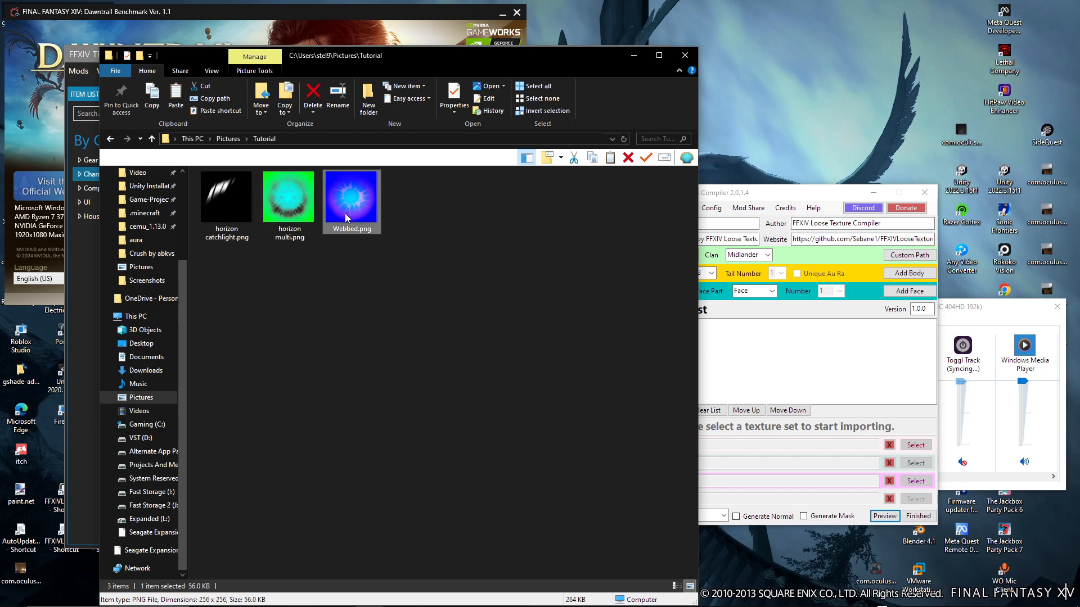
click(299, 211)
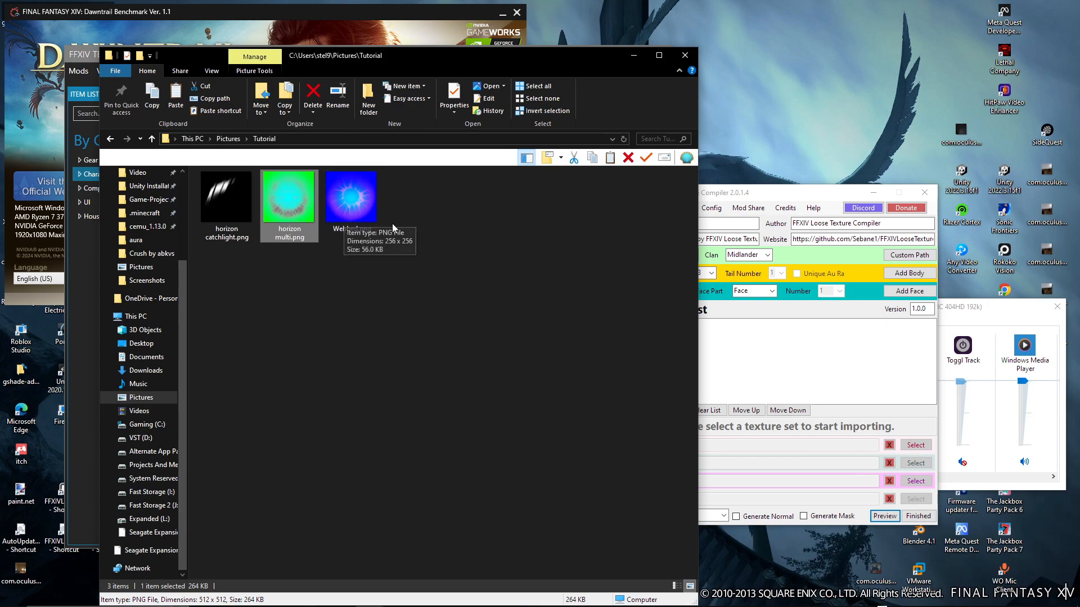
click(435, 228)
click(351, 200)
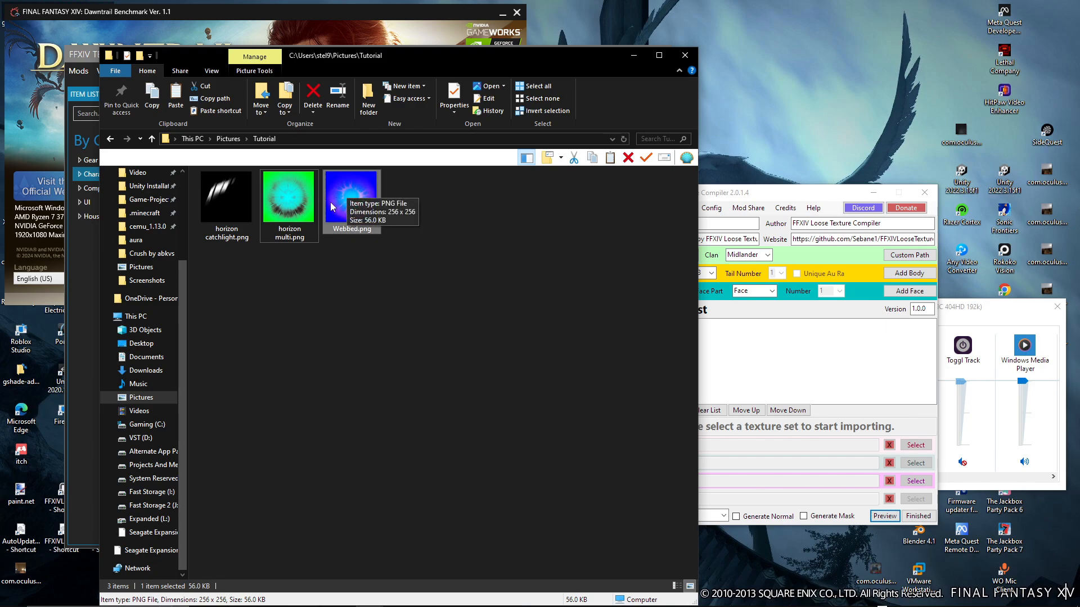
click(454, 221)
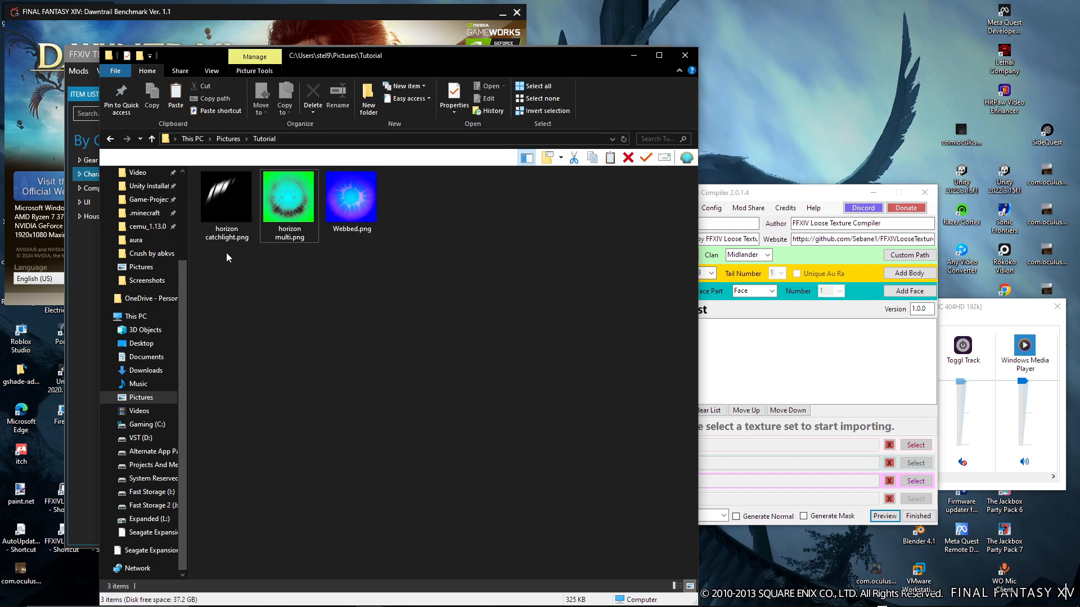
Delete horizon catchlight.png from the Tutorial folder
click(228, 231)
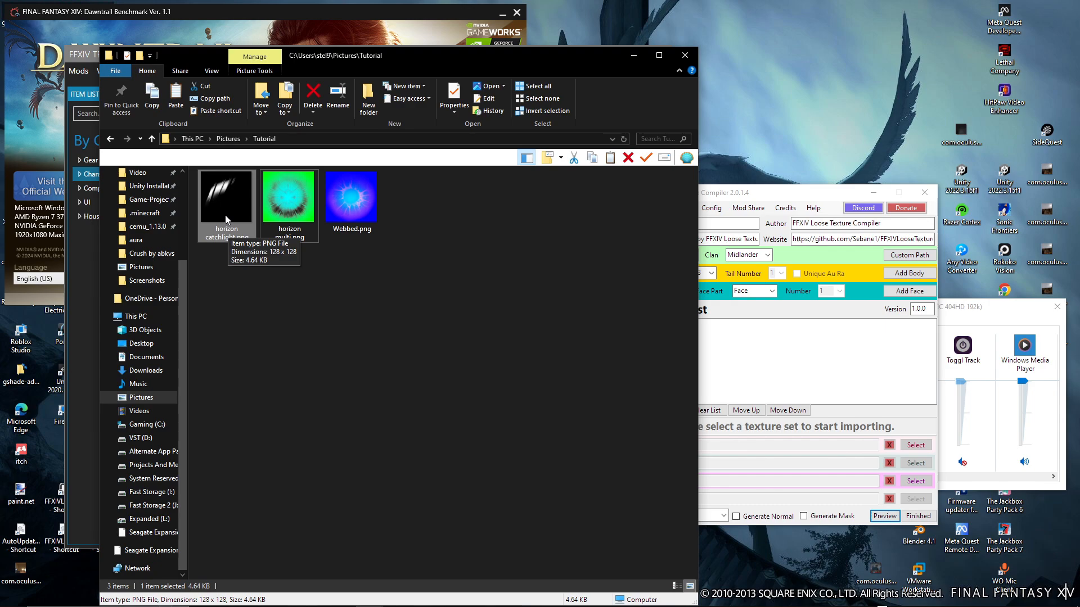
right_click(225, 216)
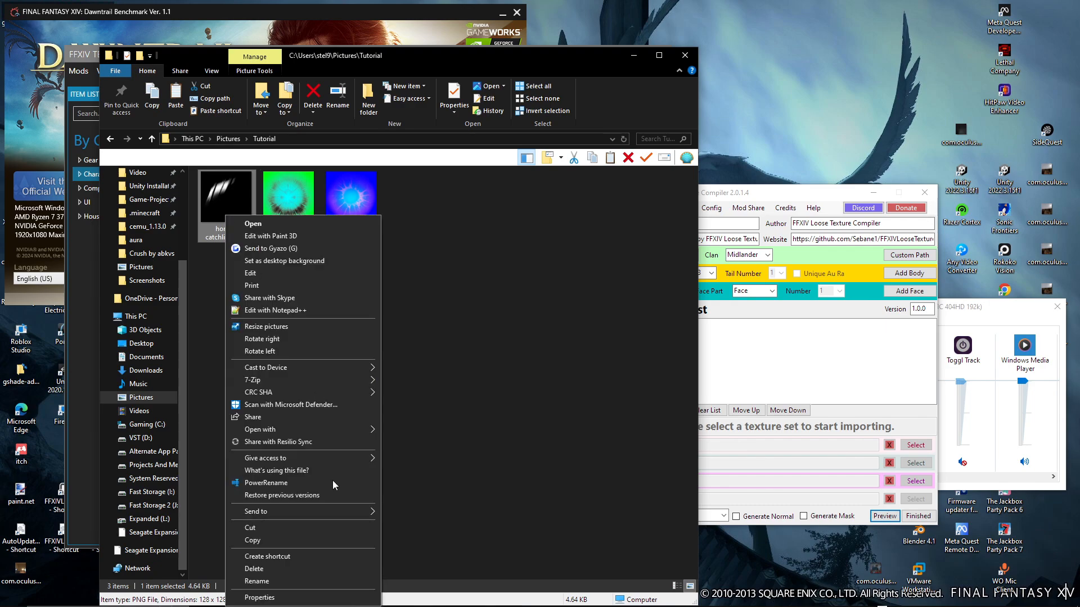
click(255, 569)
click(582, 356)
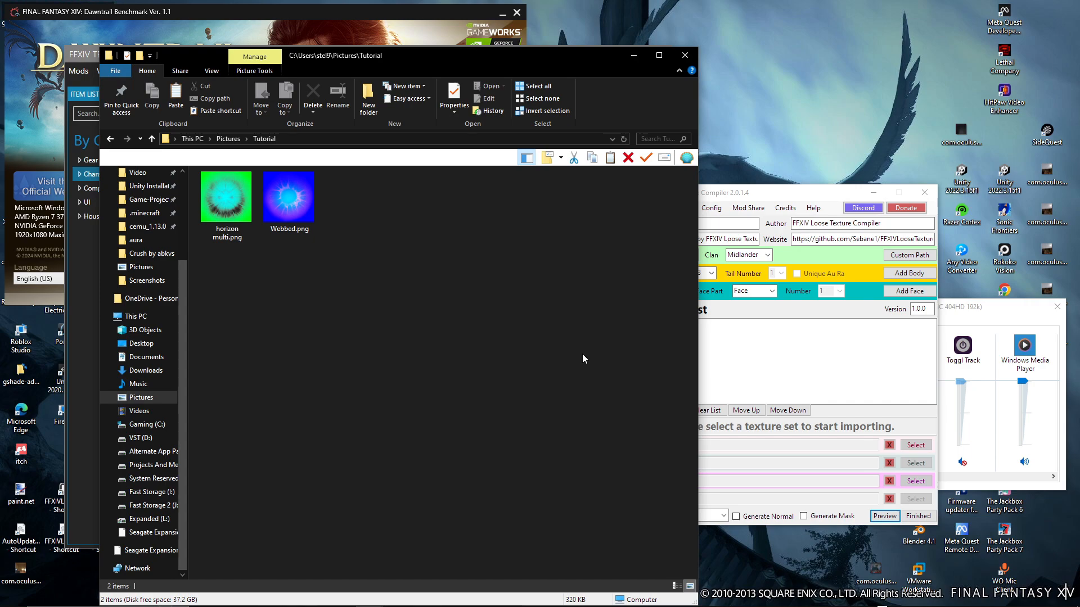
Convert Webbed.png from the Tutorial folder from a legacy eye mask to Dawntrail eye maps, and enlarge the folder's thumbnails
drag(730, 196, 623, 181)
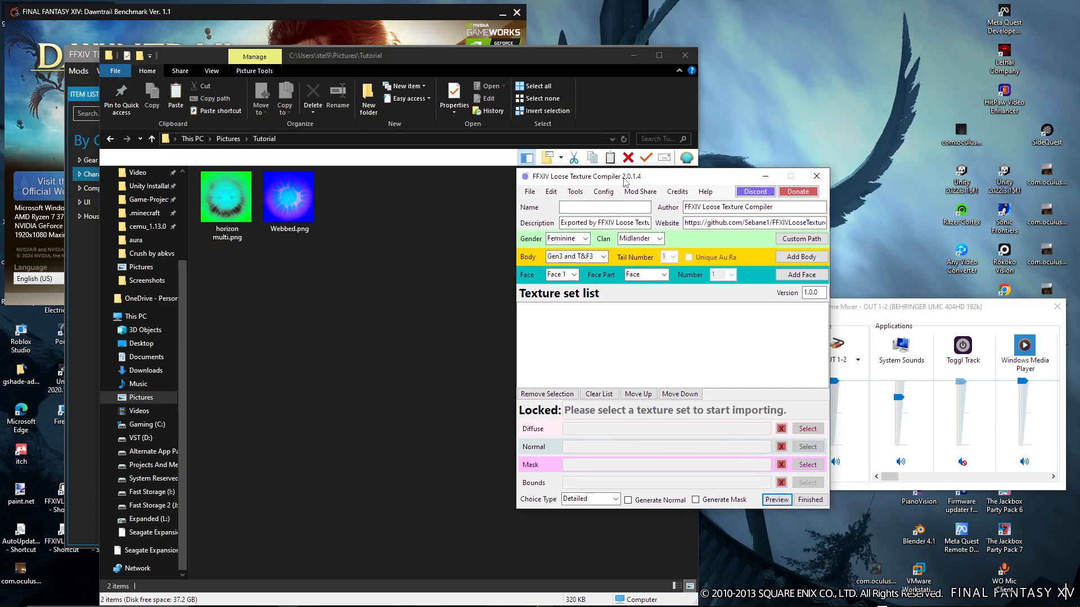
click(574, 192)
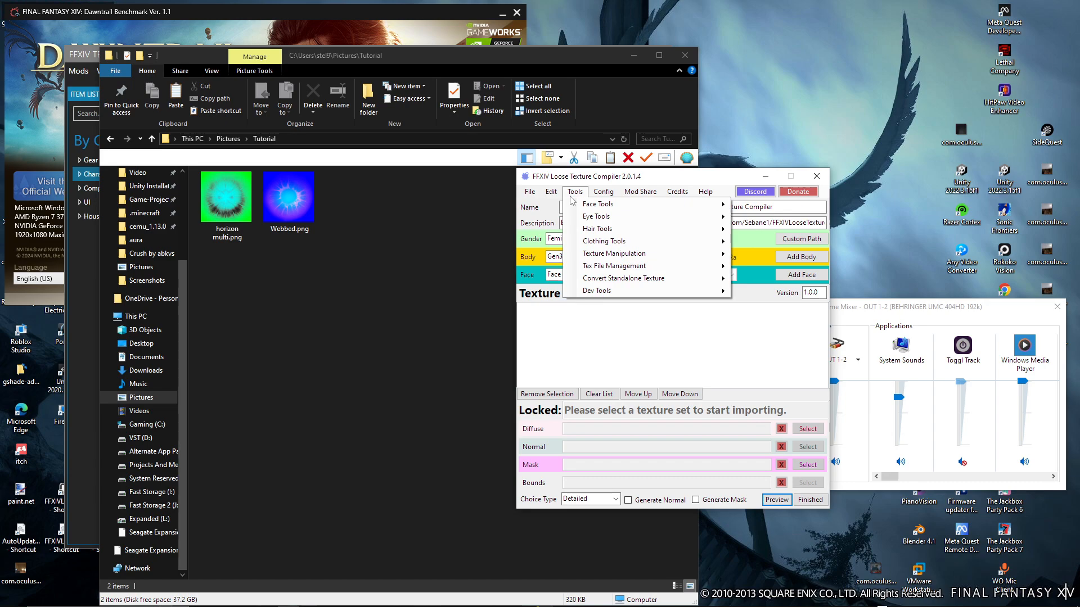
mouse_move(577, 205)
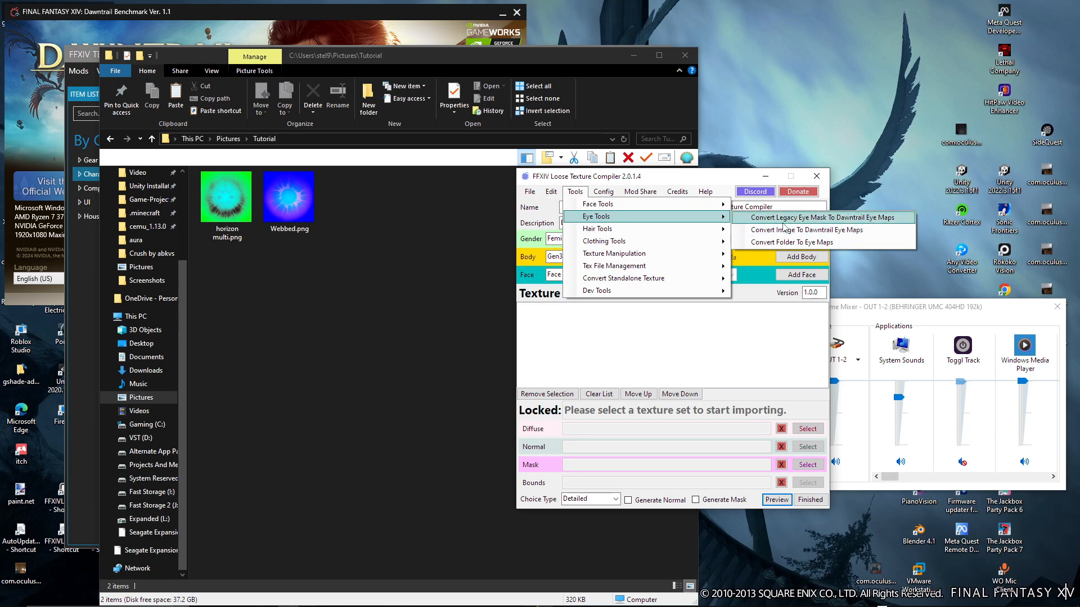
click(880, 220)
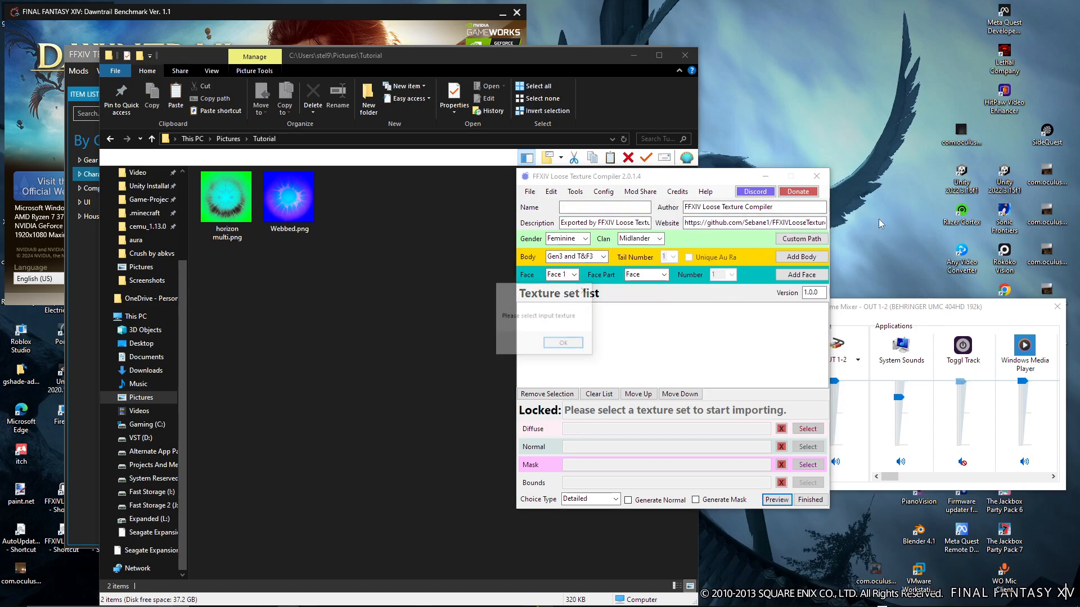
click(564, 343)
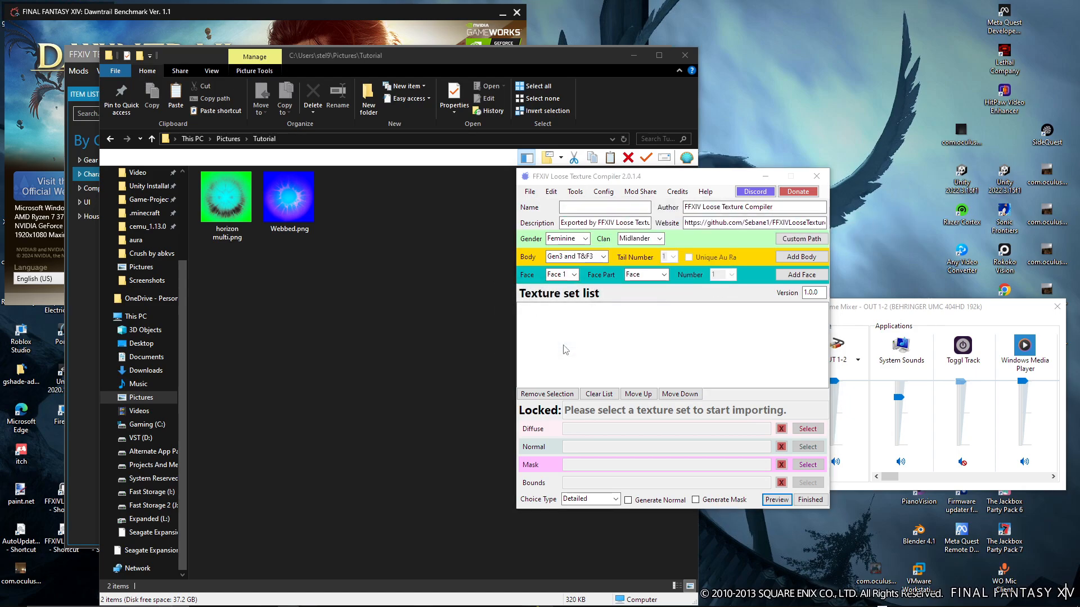
double_click(727, 310)
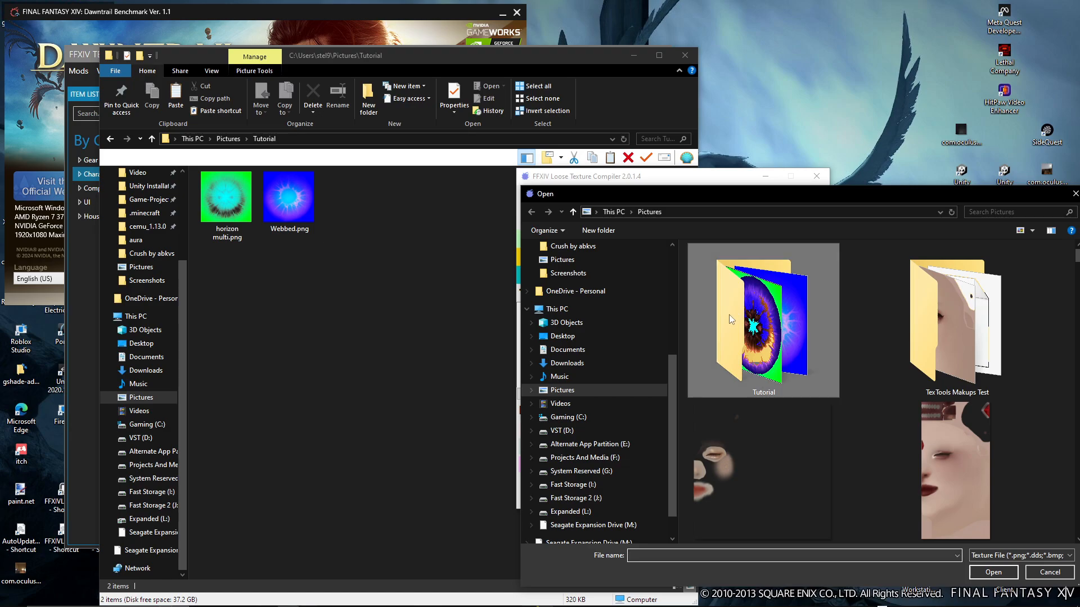
drag(646, 194, 449, 149)
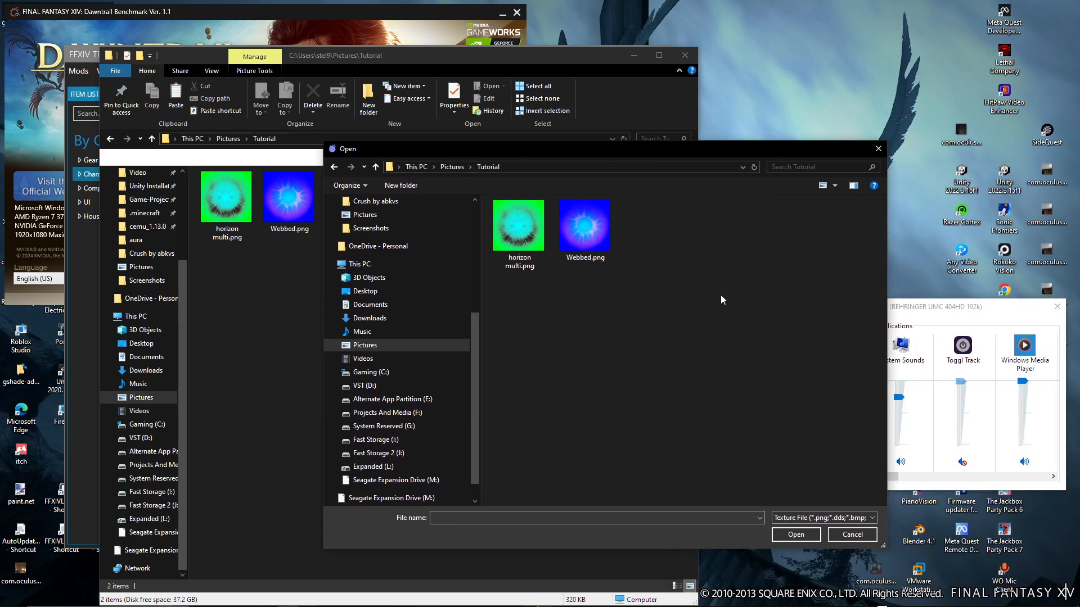
click(585, 230)
double_click(591, 233)
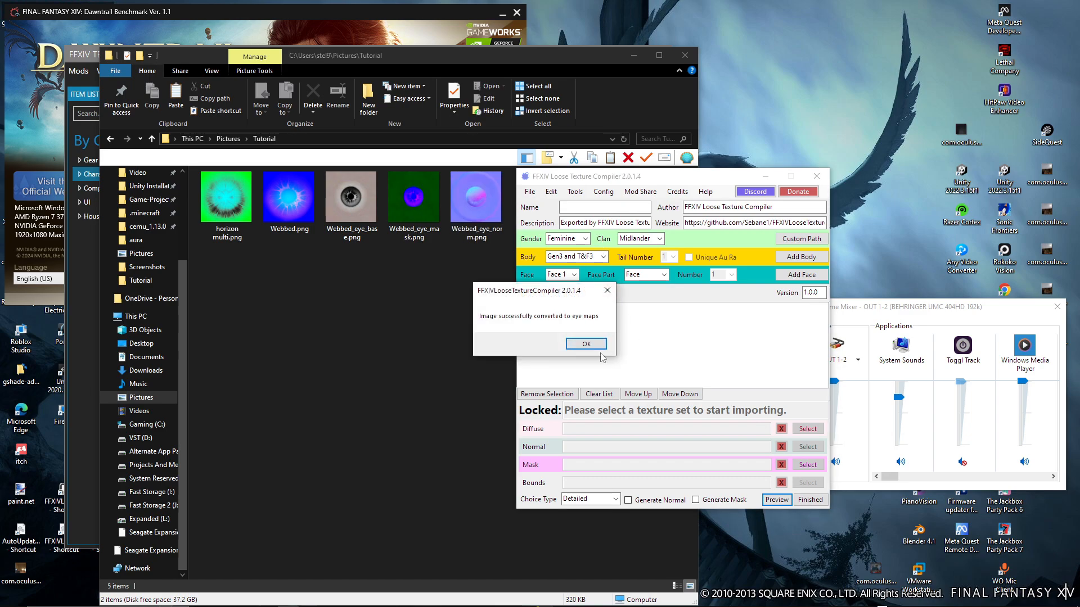
click(567, 343)
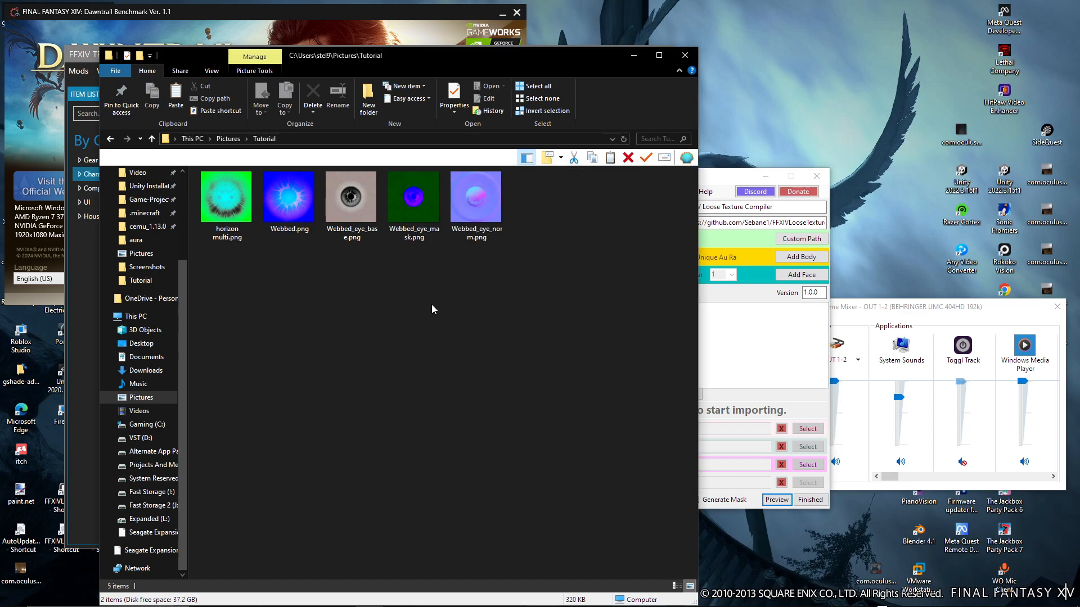
ctrl+scroll(430, 304, up, 4)
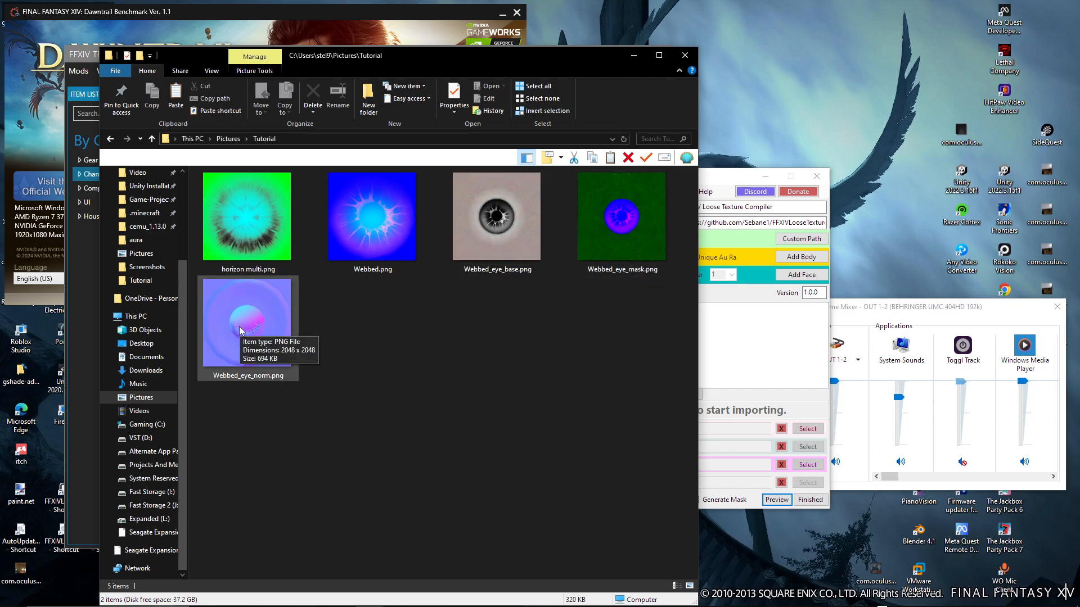
Convert horizon multi.png from a legacy eye mask to Dawntrail eye maps
click(748, 365)
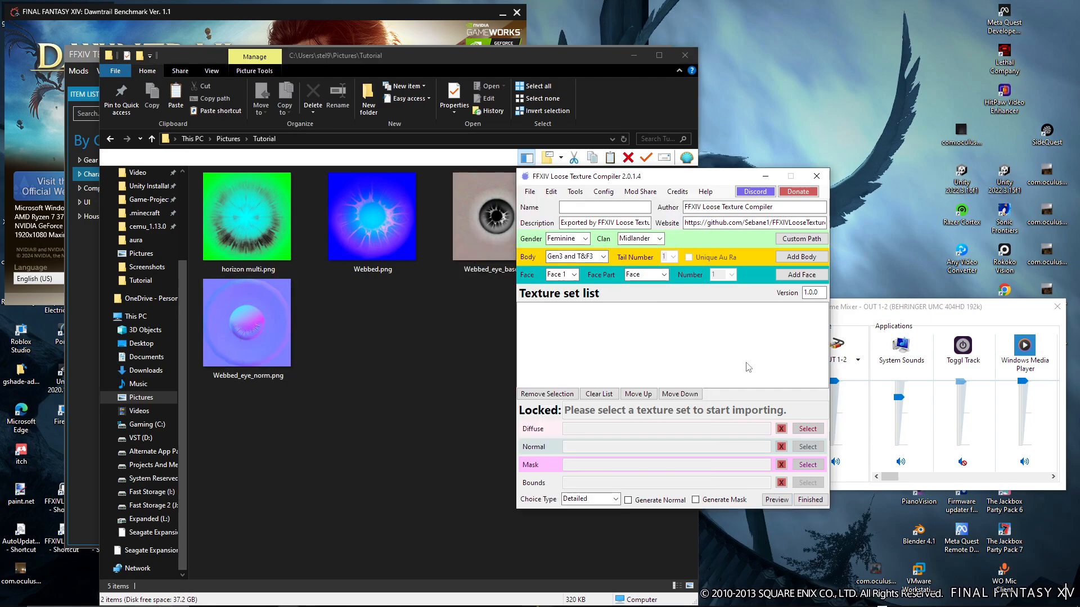
click(575, 192)
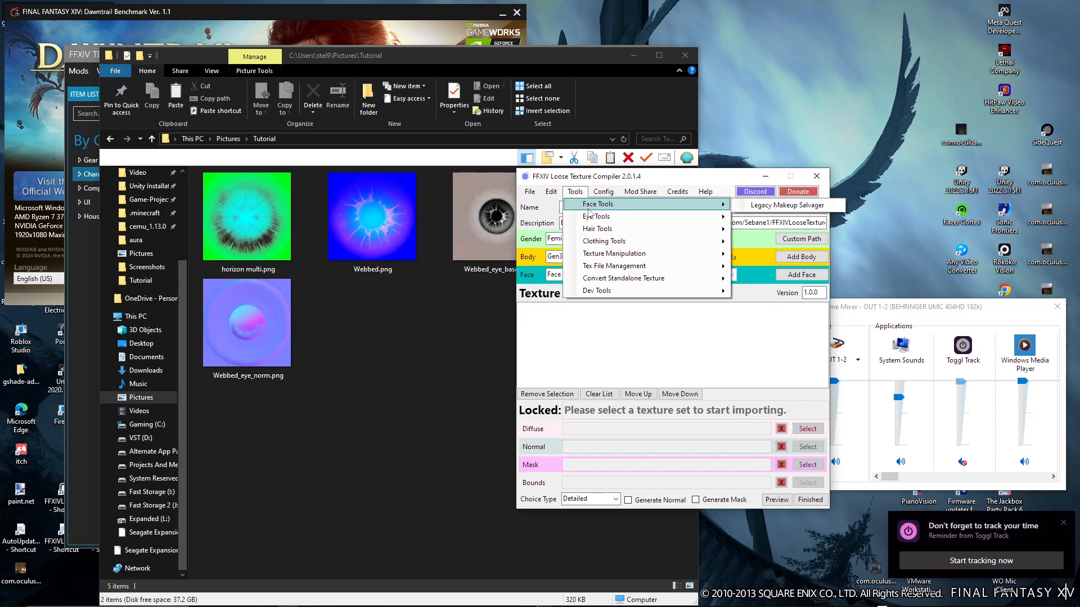
mouse_move(595, 220)
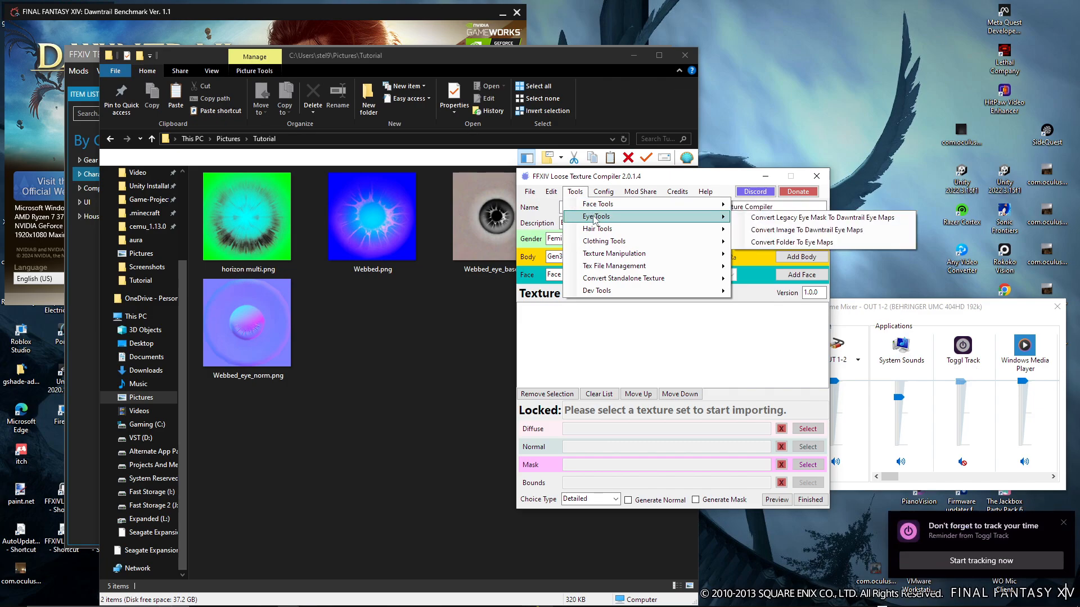
click(776, 220)
click(569, 344)
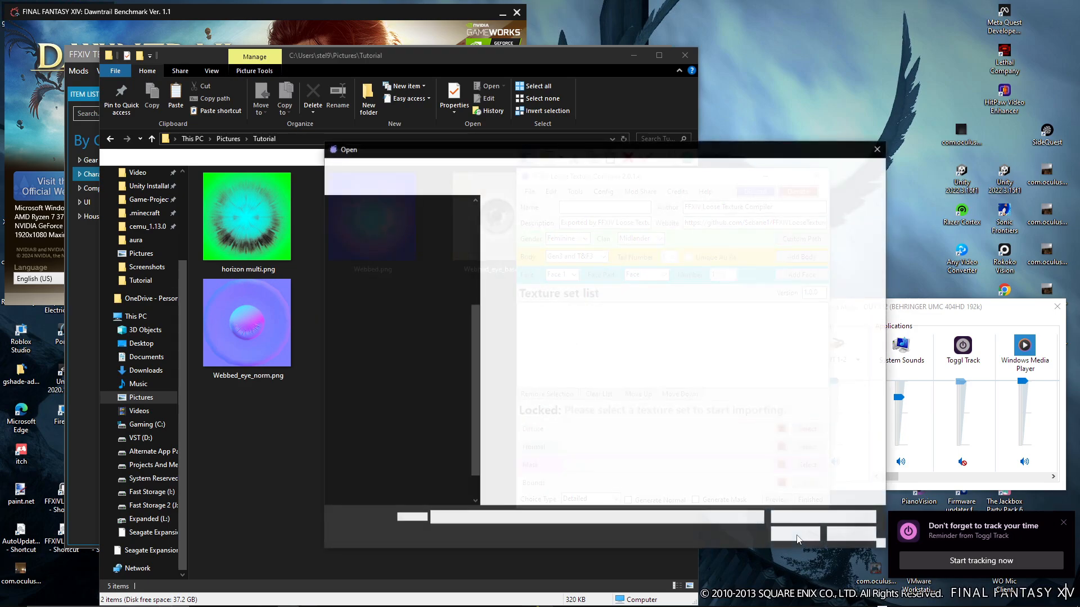
click(514, 256)
click(781, 539)
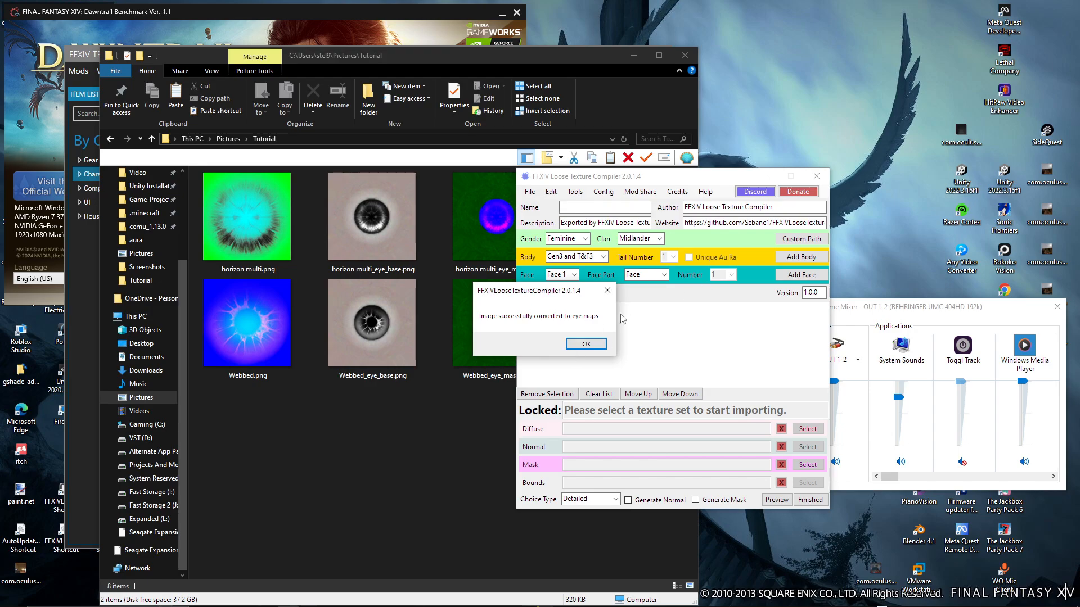
Inspect the base, mask and normal eye maps generated from horizon multi.png in the Tutorial folder
click(460, 421)
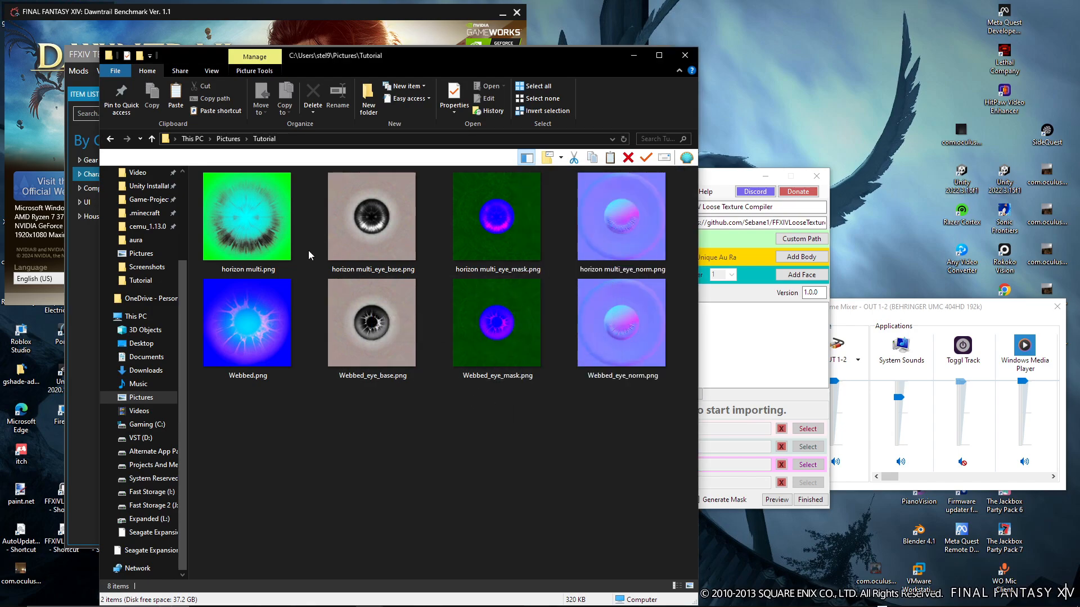
drag(312, 242, 623, 227)
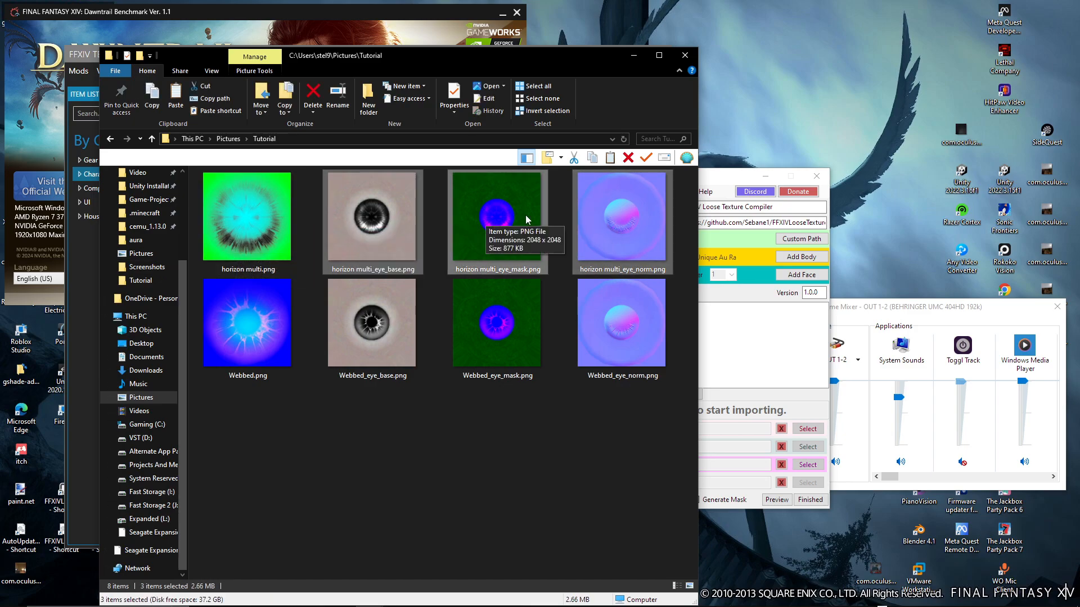
click(559, 406)
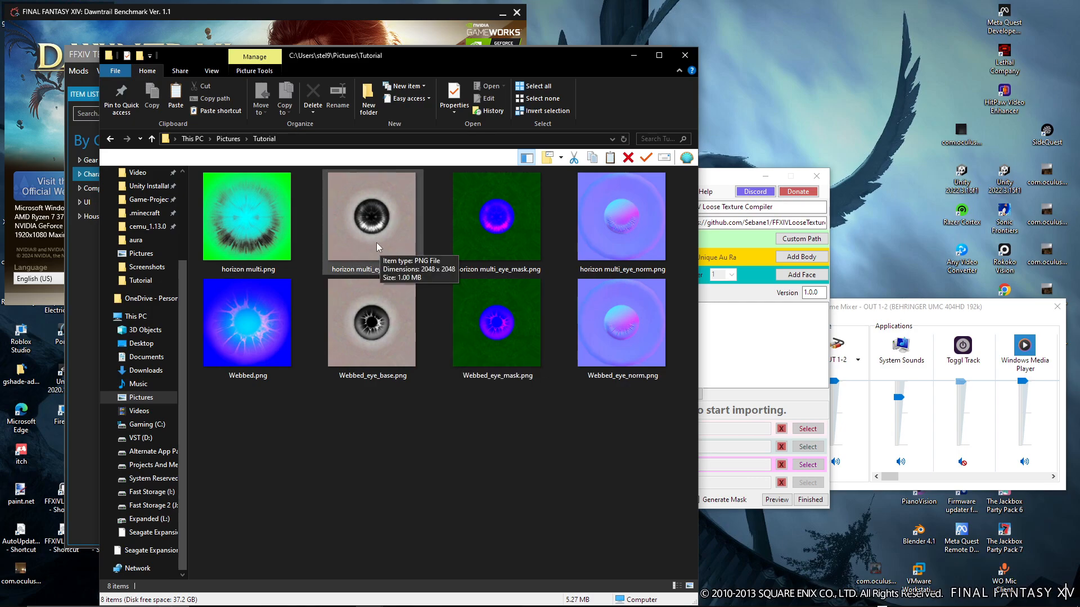
Load the Eye Pack Template into the texture set list of FFXIV Loose Texture Compiler
click(739, 328)
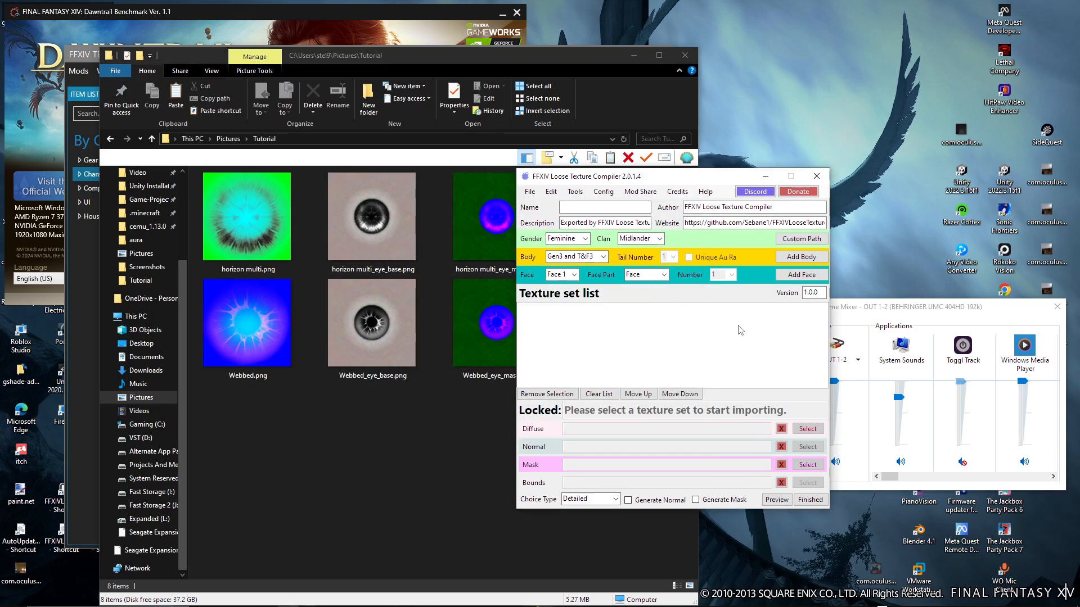
click(525, 193)
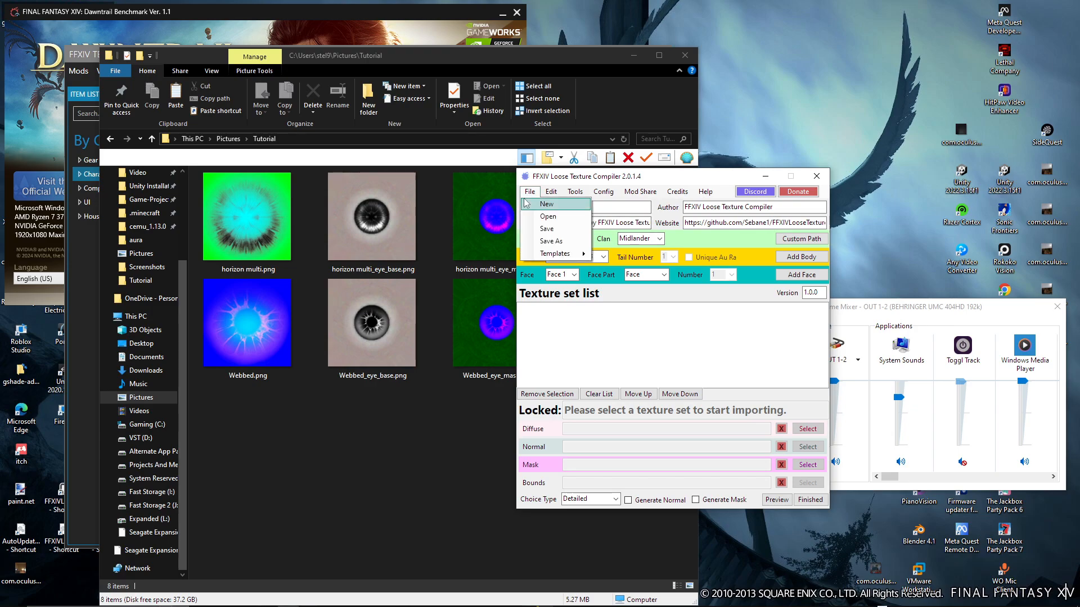
mouse_move(561, 259)
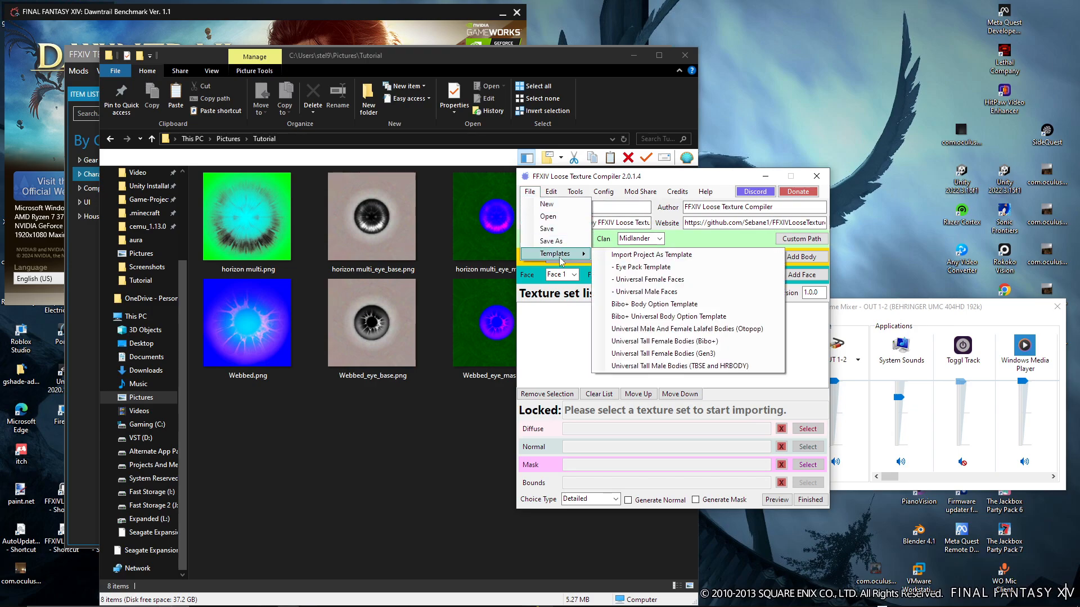
click(645, 272)
click(757, 368)
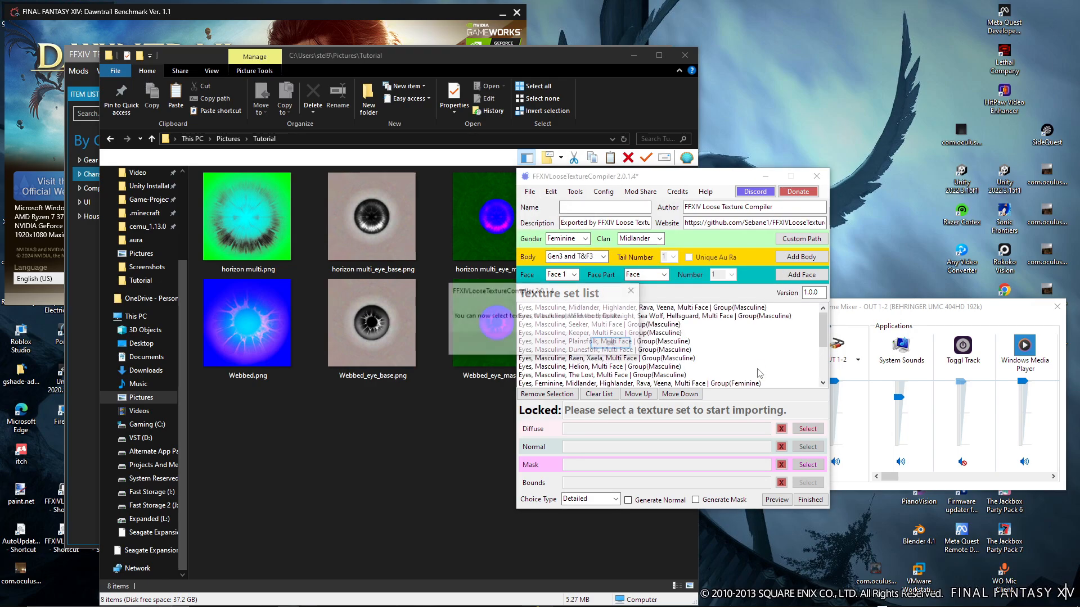
Bulk replace the diffuse, normal and mask files of sets named "Eyes," with horizon multi_eye_base.png, horizon multi_eye_norm.png and horizon multi_eye_mask.png
click(612, 344)
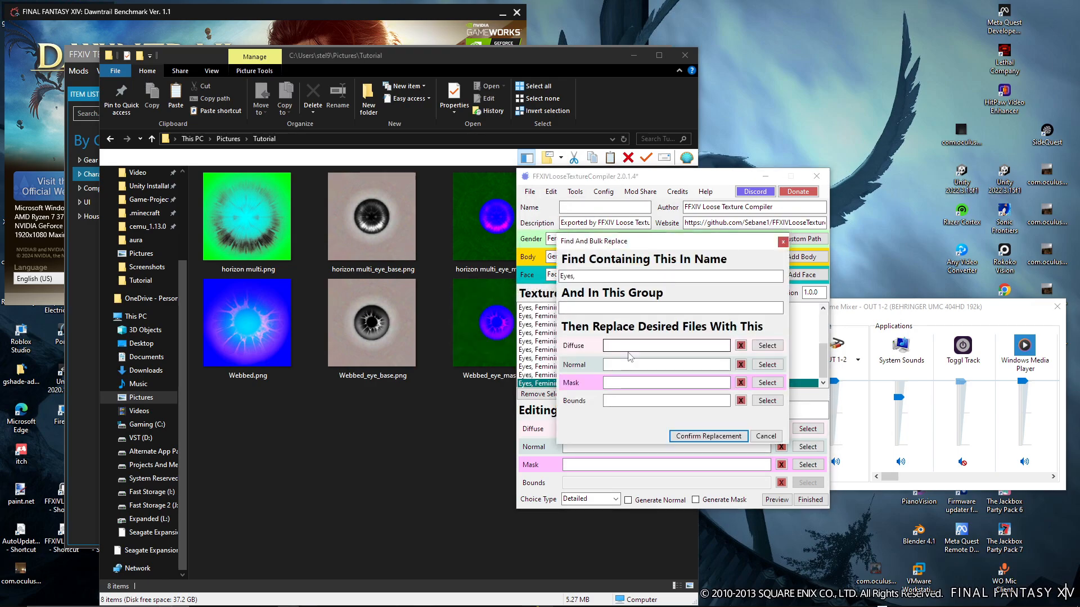
drag(372, 225, 619, 351)
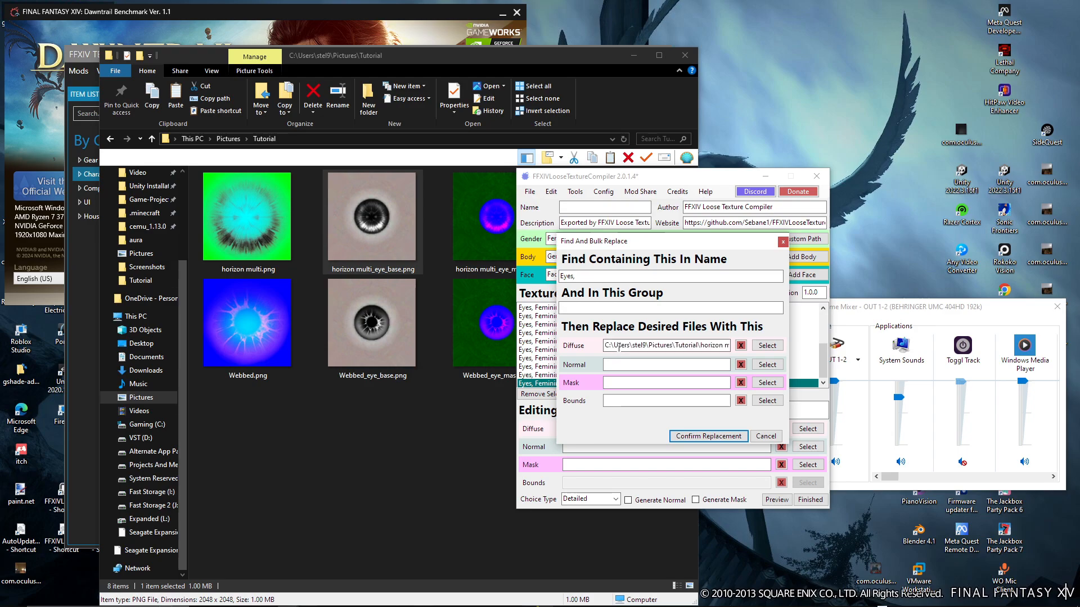
drag(472, 60, 392, 58)
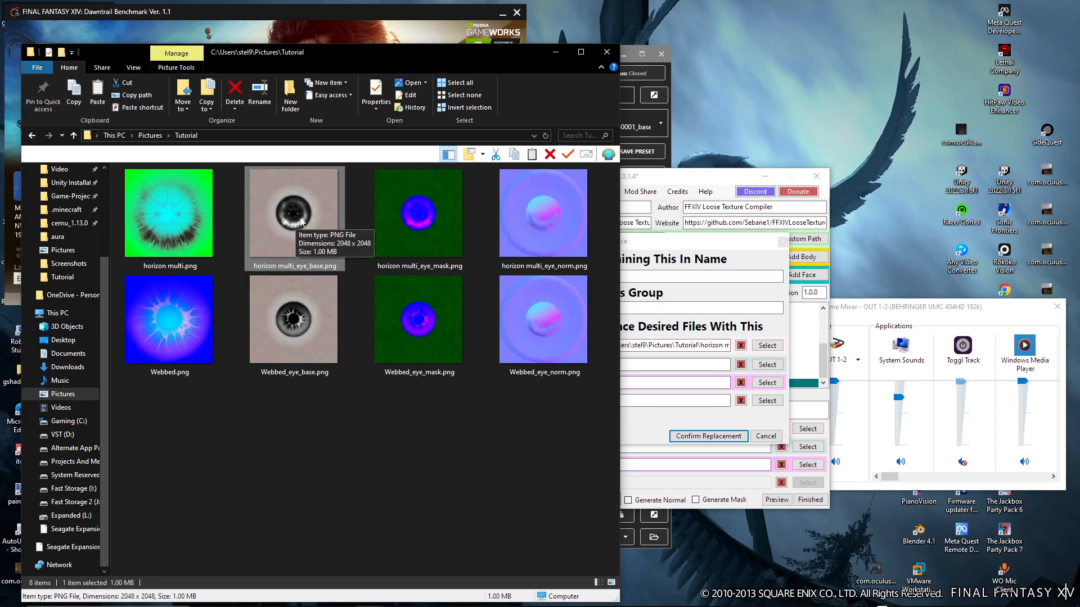
drag(576, 255, 687, 382)
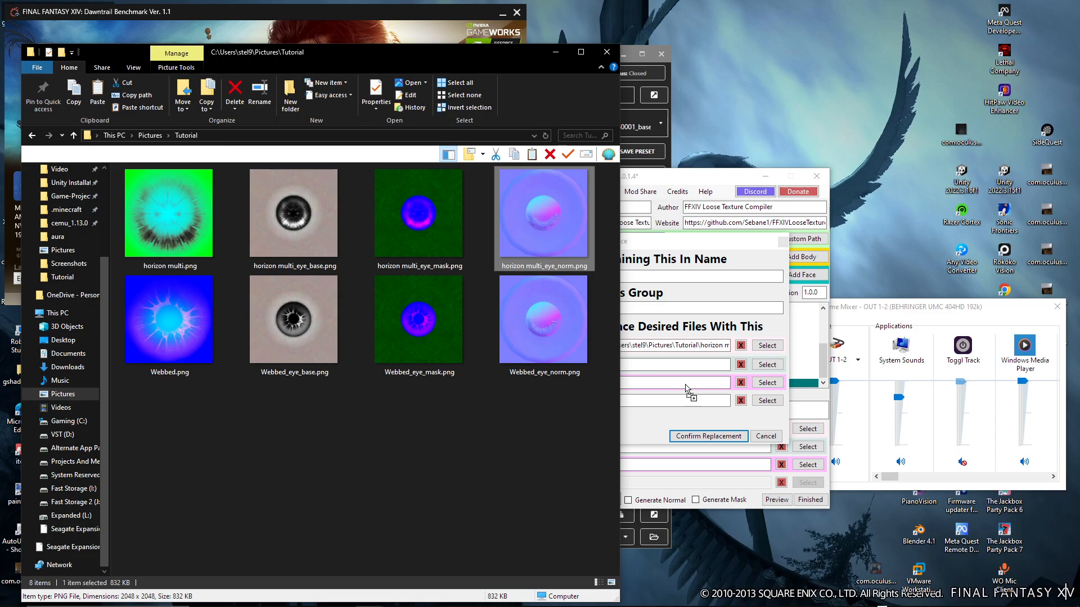
drag(686, 368, 687, 367)
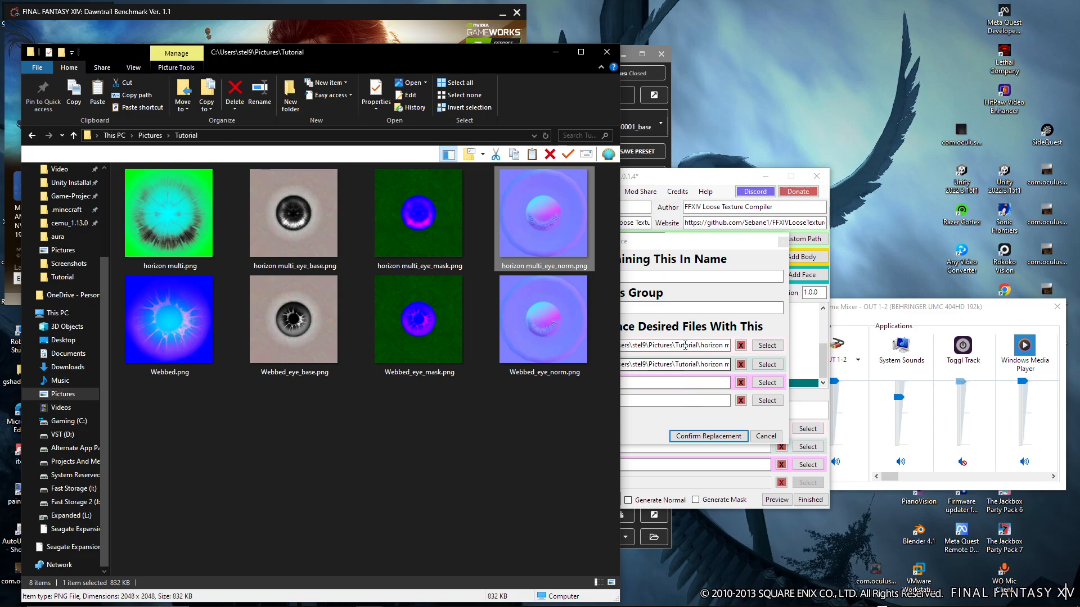
drag(664, 240, 675, 243)
drag(419, 220, 648, 385)
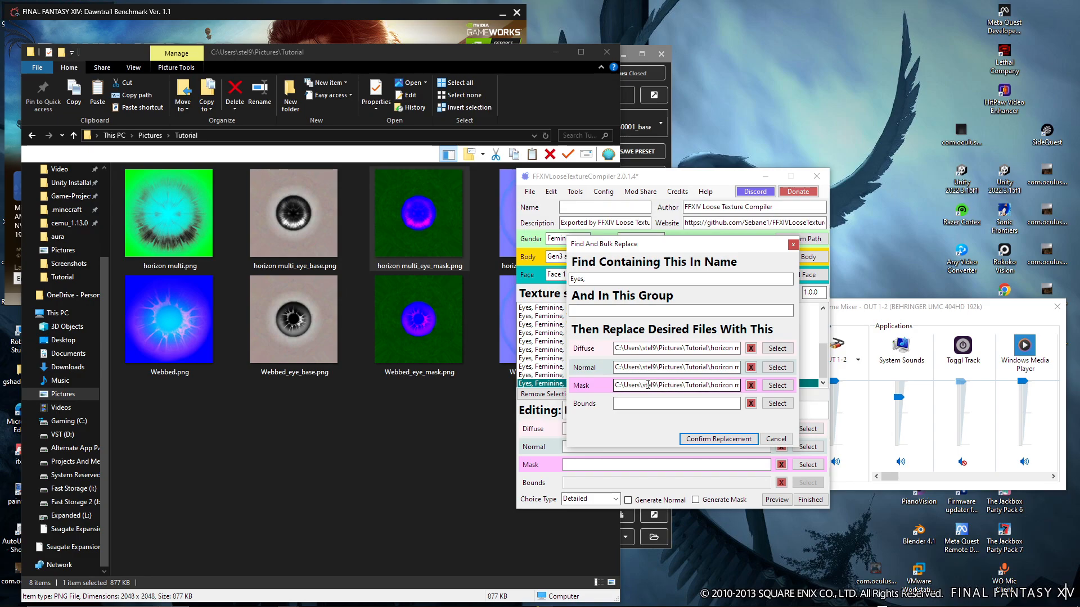
click(723, 438)
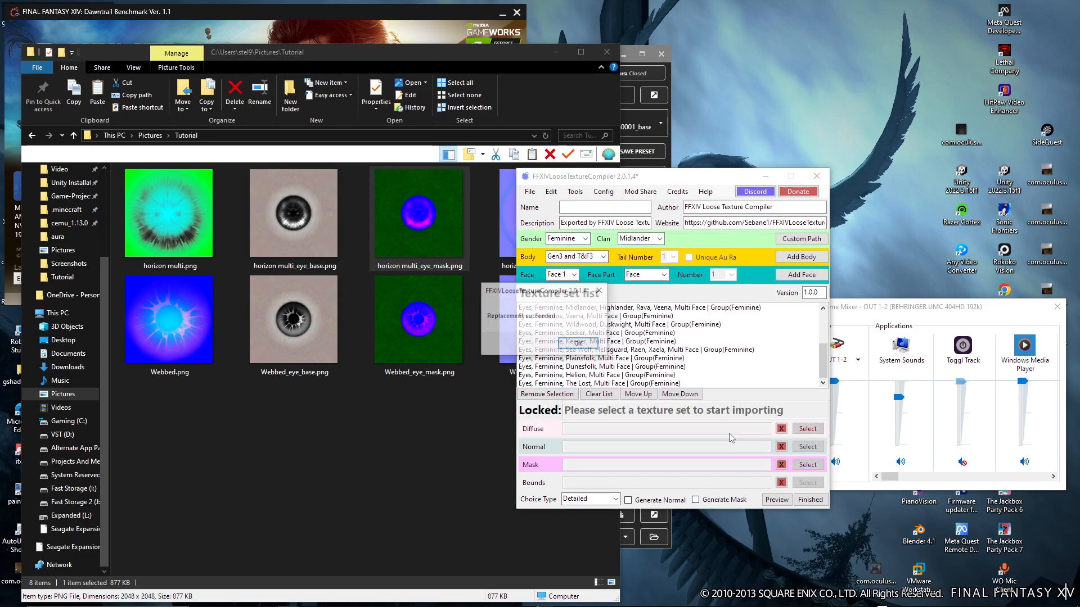
click(587, 342)
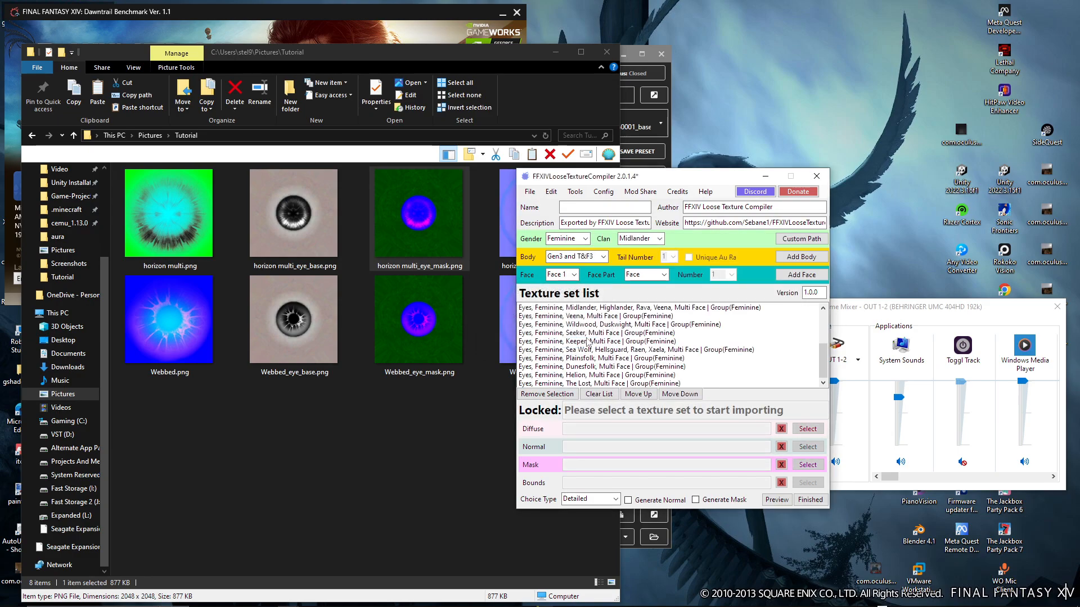
Name the mod Horizon Eye Pack and export it
click(589, 210)
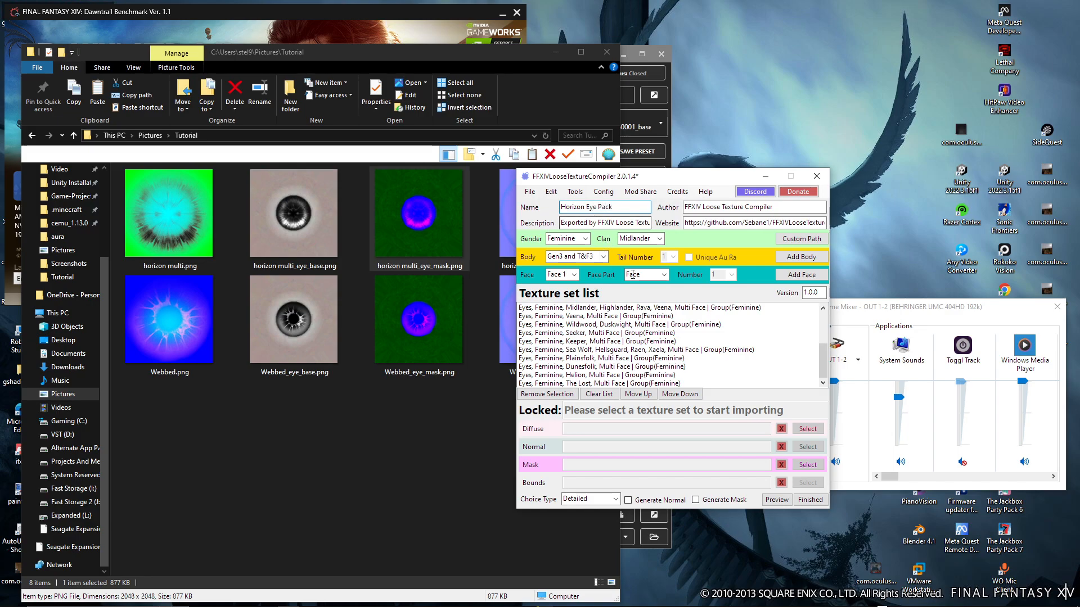
click(810, 499)
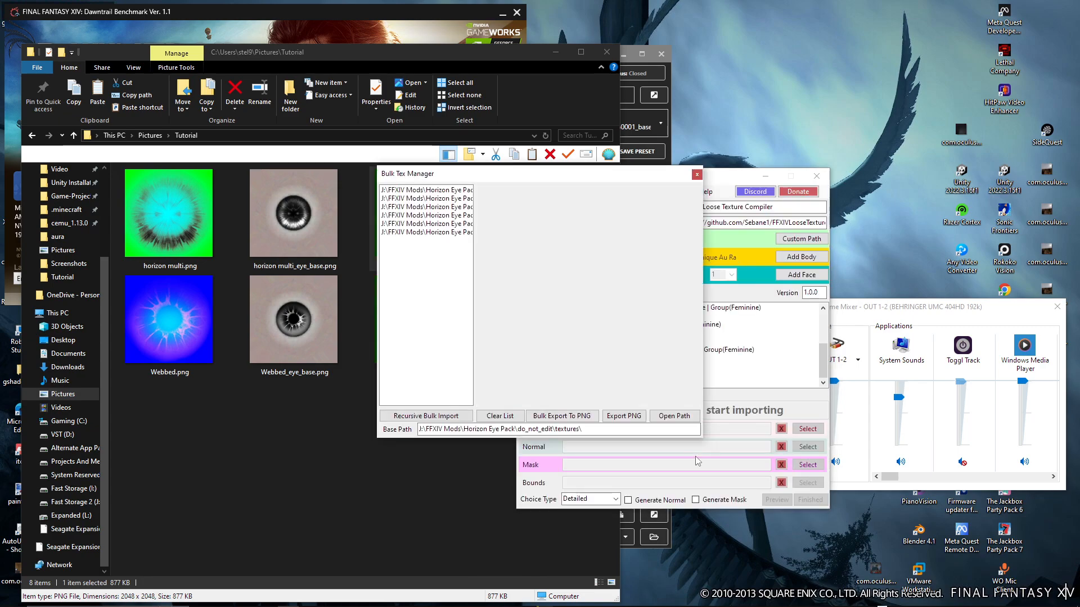
Review the exported Horizon Eye Pack textures one after another in the Bulk Tex Manager
click(443, 194)
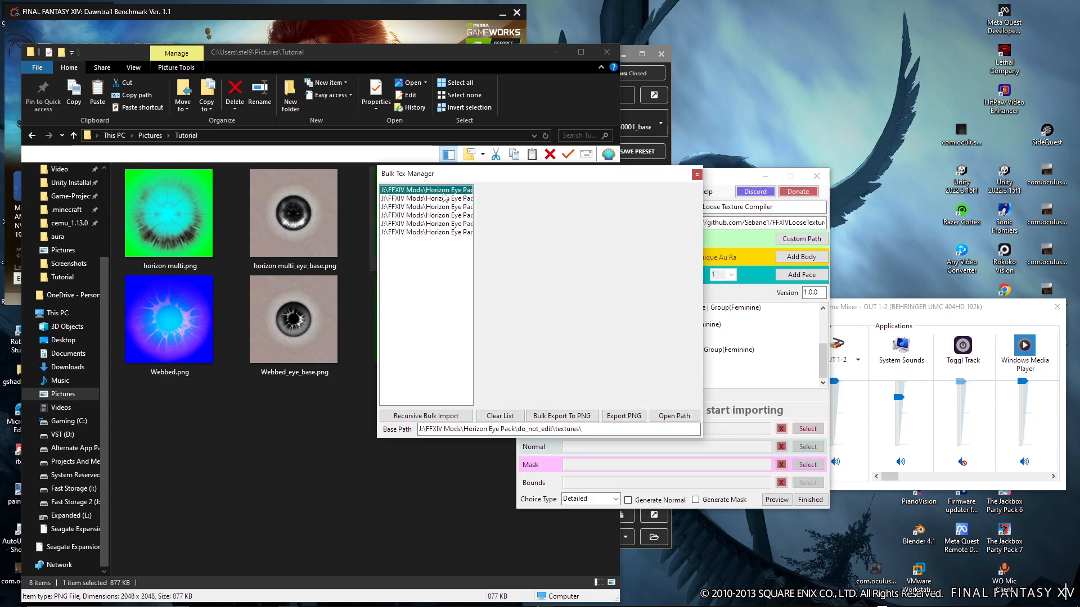
key(Down)
key(Down)
key(Down)
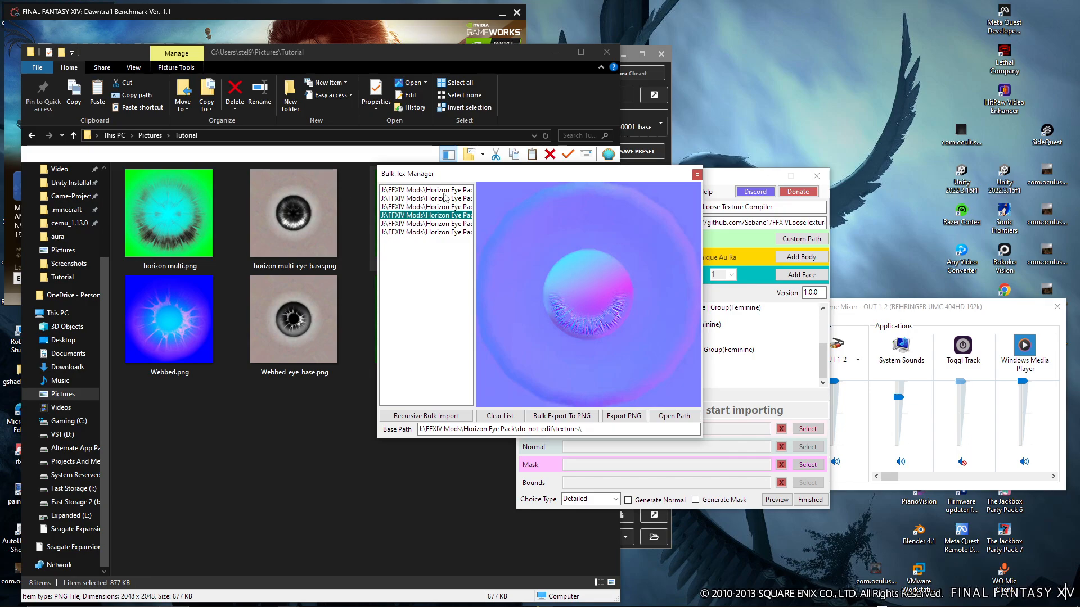
key(Down)
key(Down)
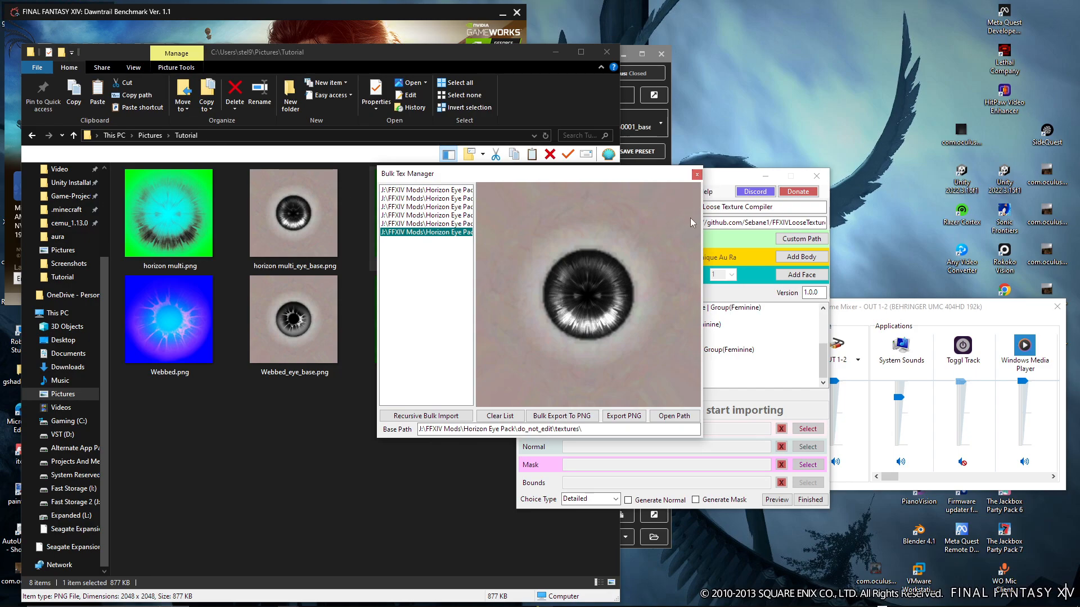
Copy the base path of the exported textures, minimize the Tutorial folder window and close the Bulk Tex Manager
click(614, 428)
triple_click(547, 430)
key(ctrl+c)
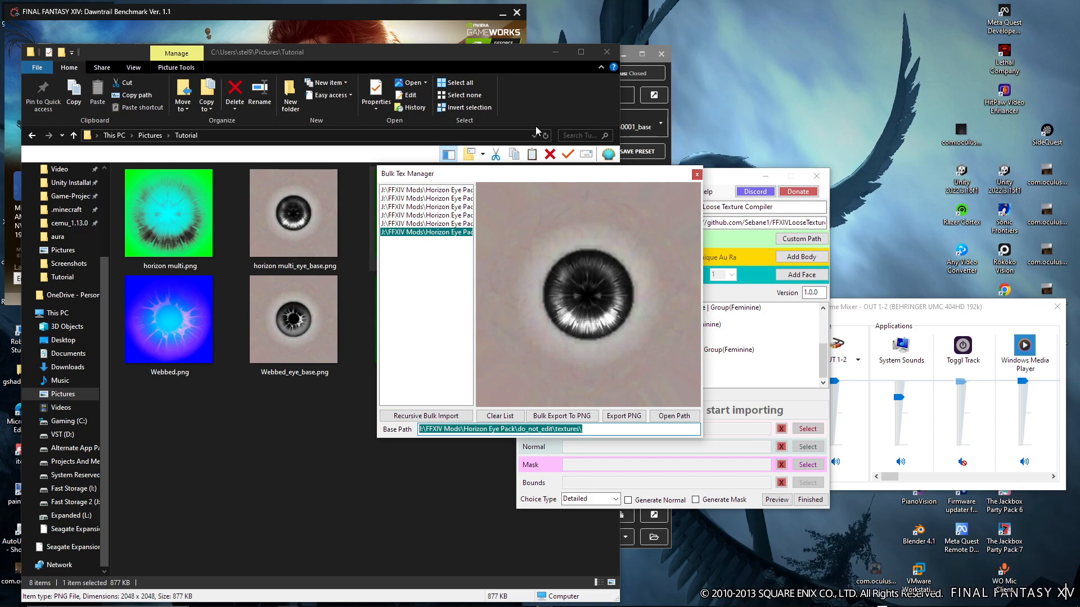
click(555, 52)
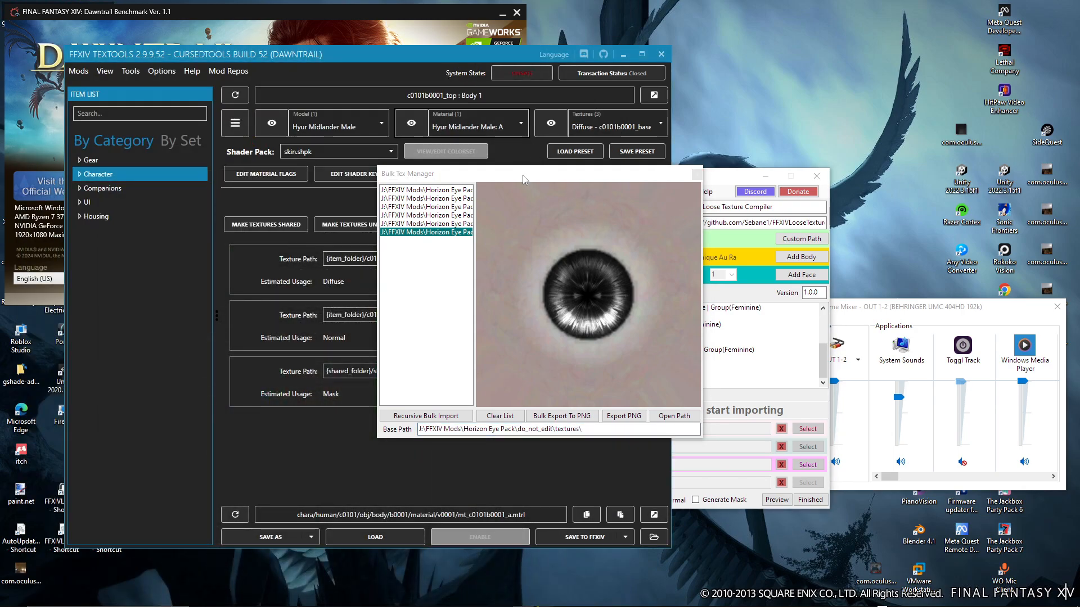
click(696, 175)
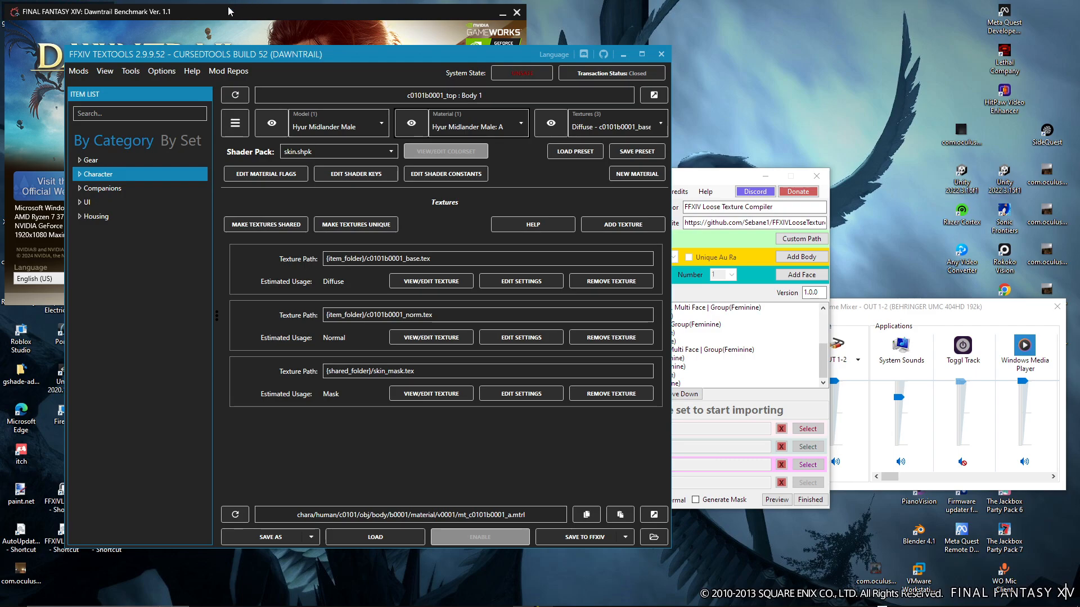
In FFXIV TexTools, start a modpack import with default_mod.json from J:\FFXIV Mods\Horizon Eye Pack
click(80, 72)
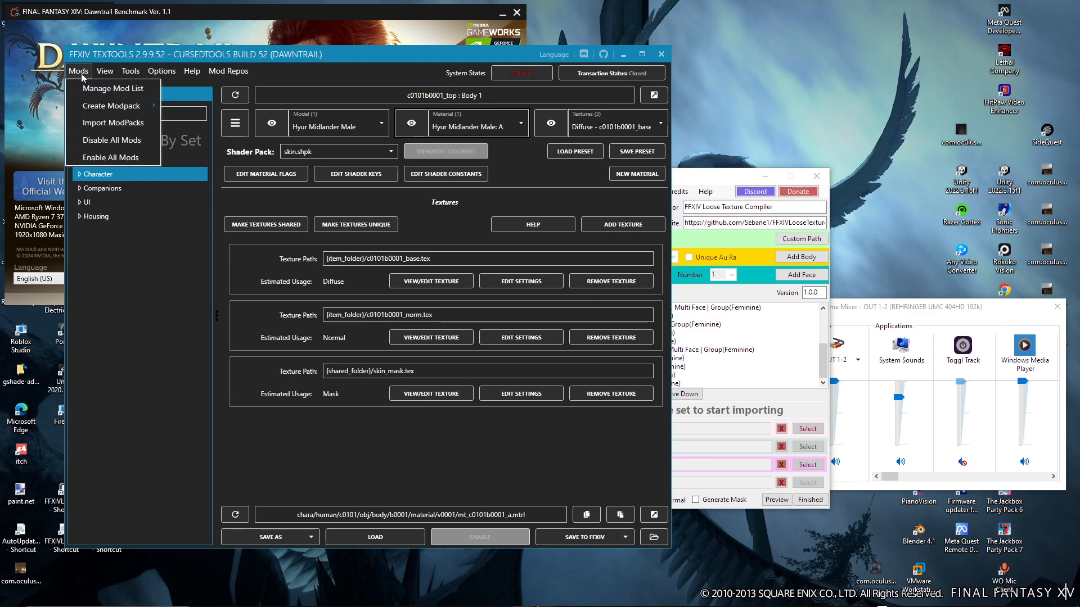
click(119, 122)
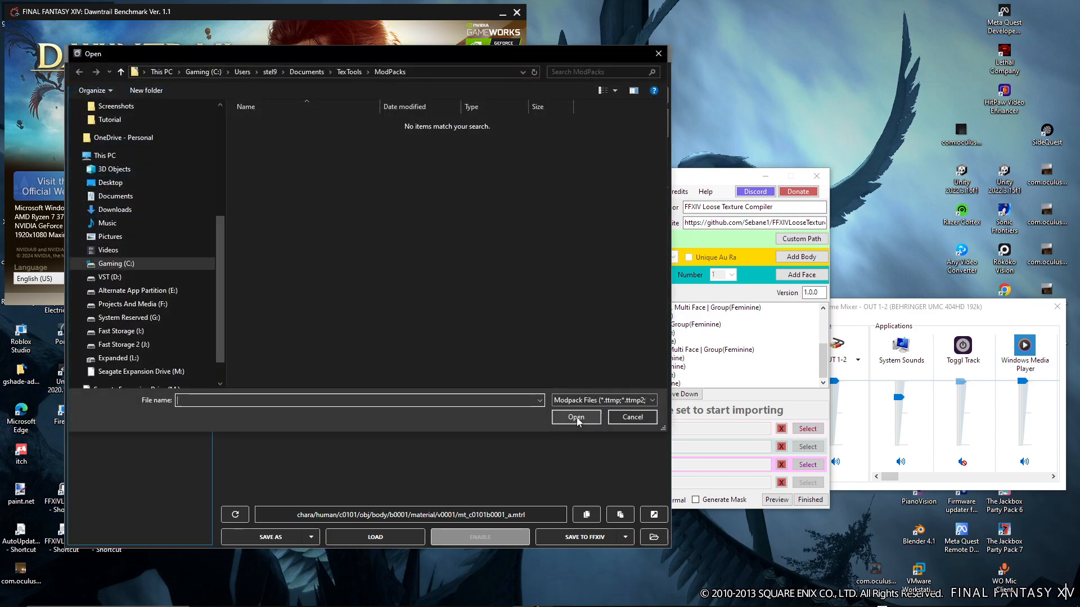
click(450, 72)
key(ctrl+v)
key(BackSpace)
key(BackSpace)
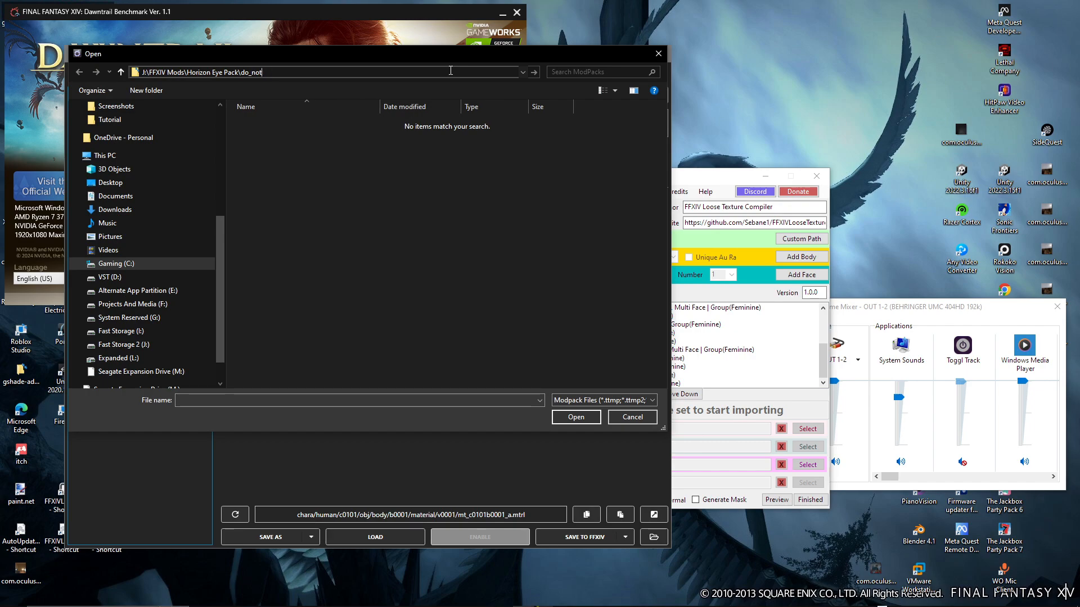
key(BackSpace)
key(Return)
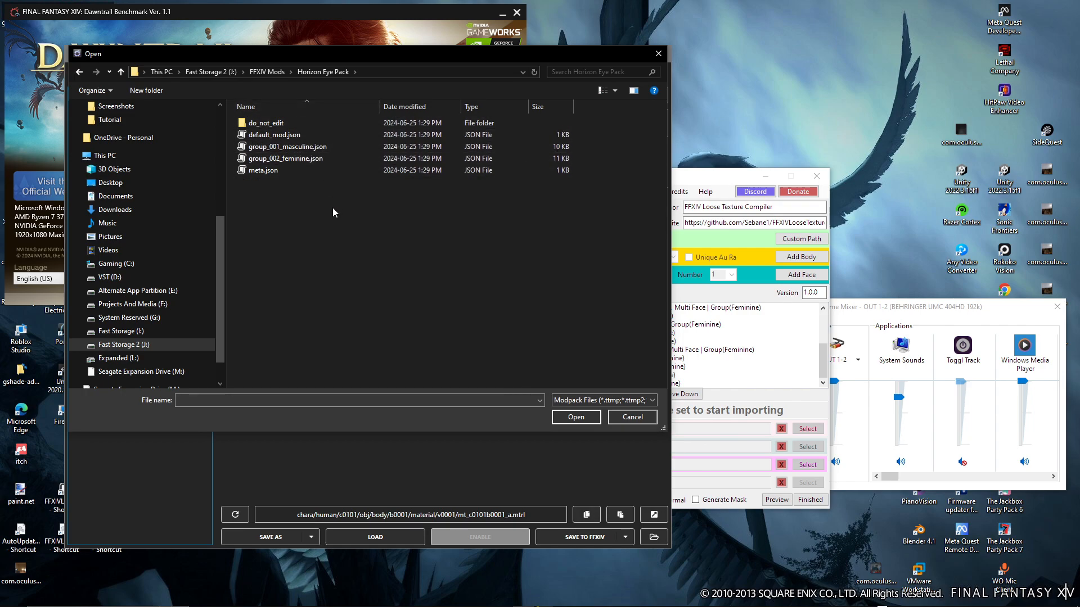
click(280, 135)
click(579, 416)
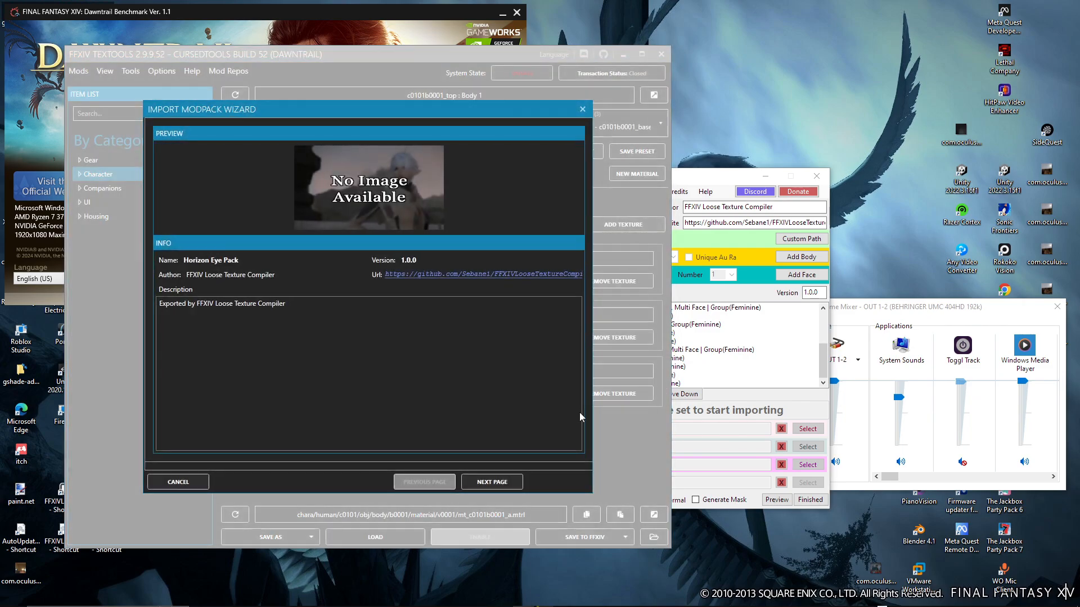
Select all options of the Horizon Eye Pack in the import wizard and complete the modpack import
click(492, 481)
click(257, 162)
click(568, 484)
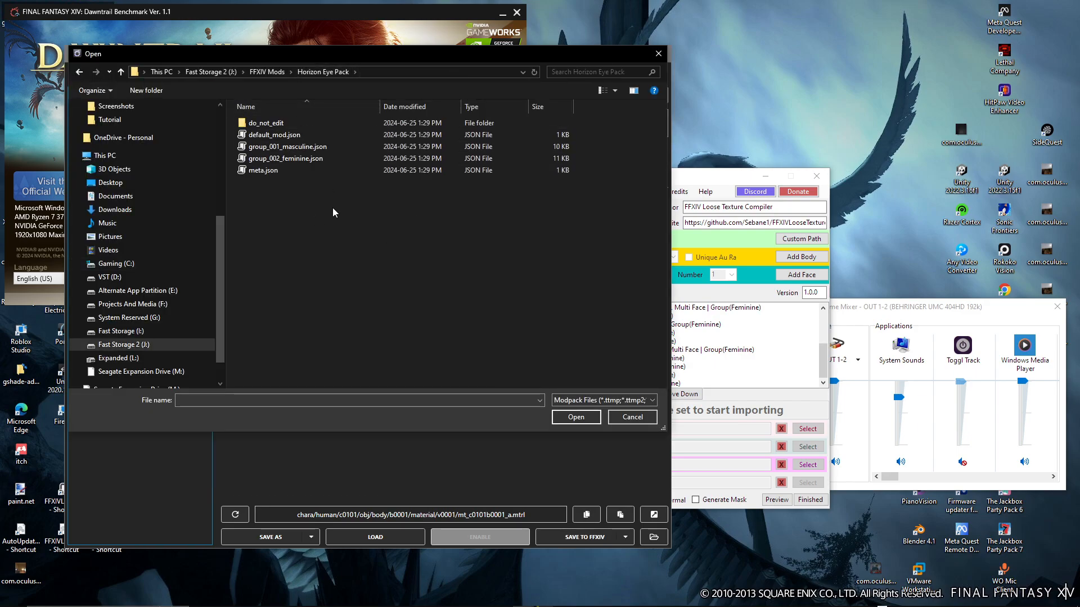
click(581, 417)
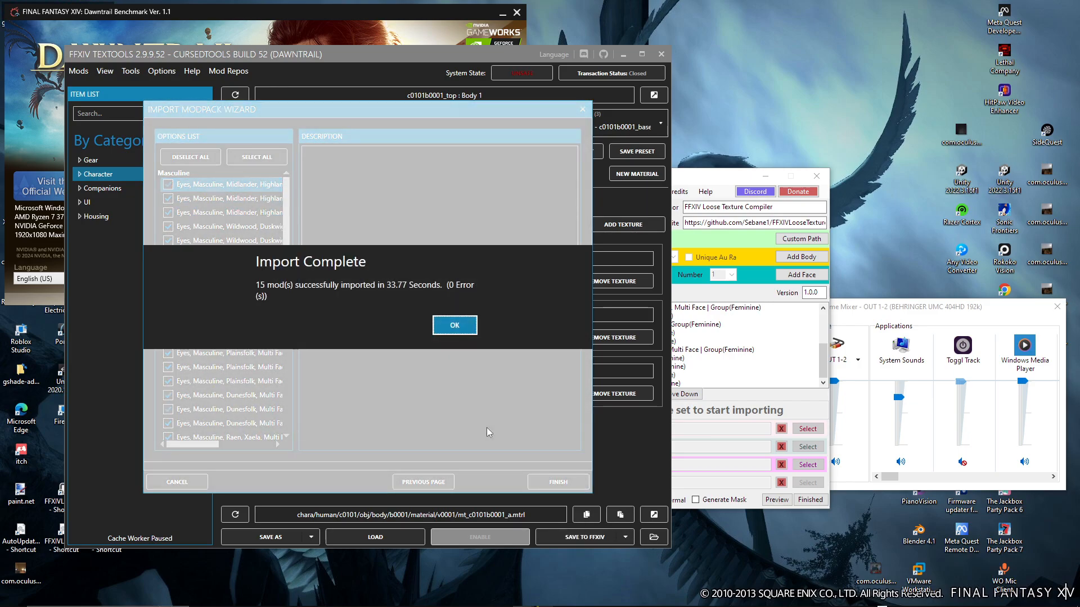
click(467, 325)
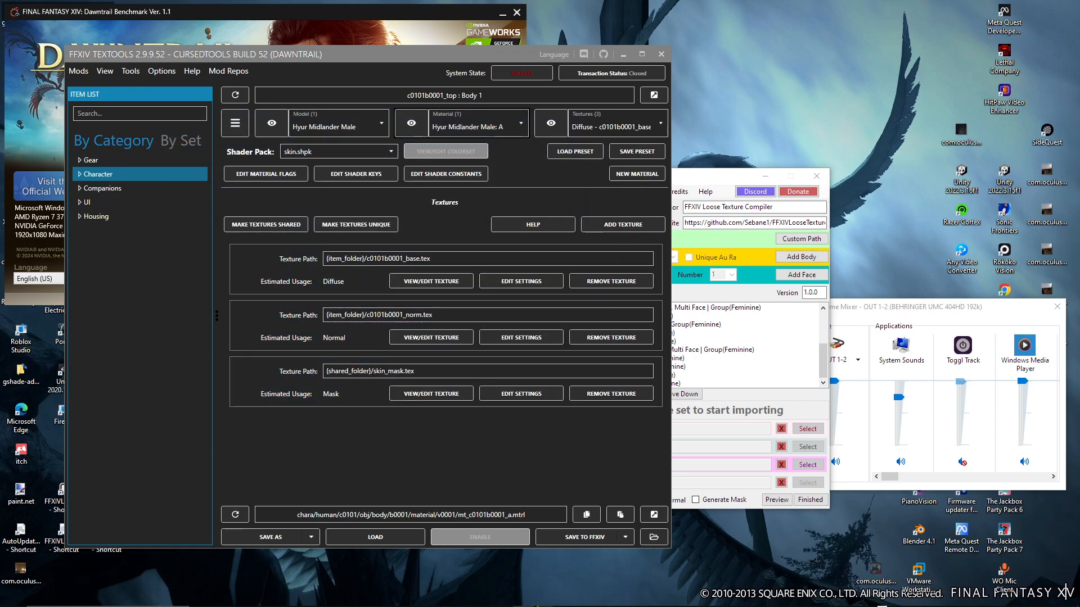
Open Face 1 of Viera Female under Character and show its IRI A material
click(81, 175)
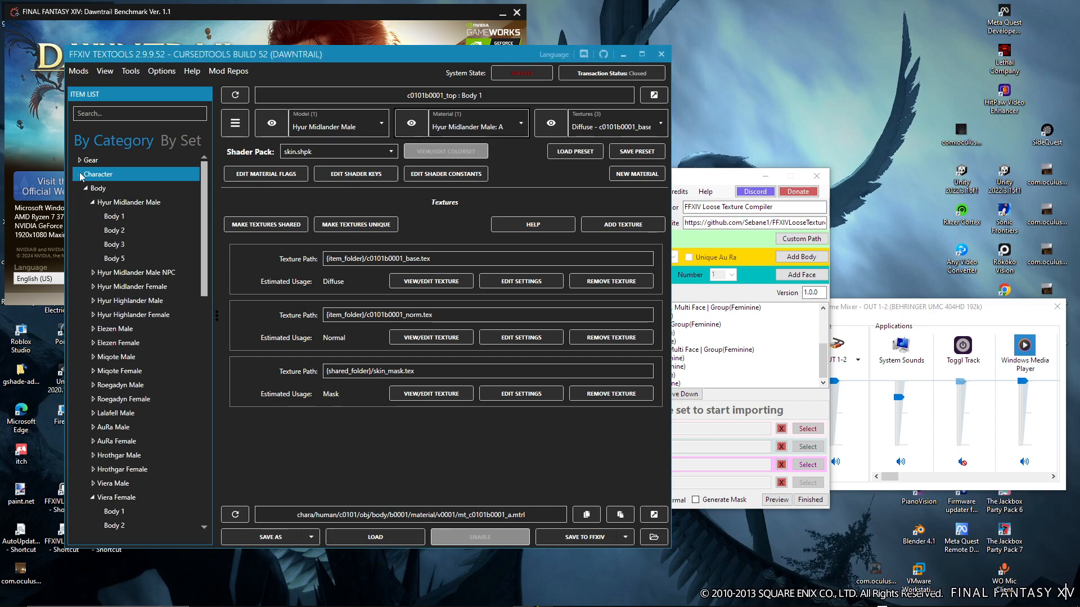
scroll(92, 188, down, 2)
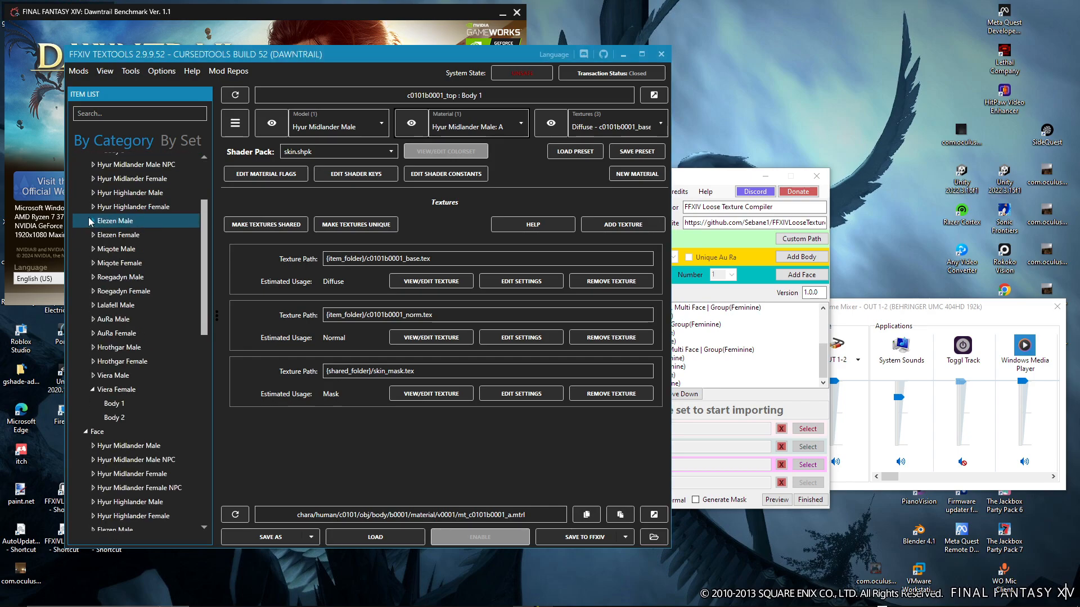
scroll(93, 188, down, 12)
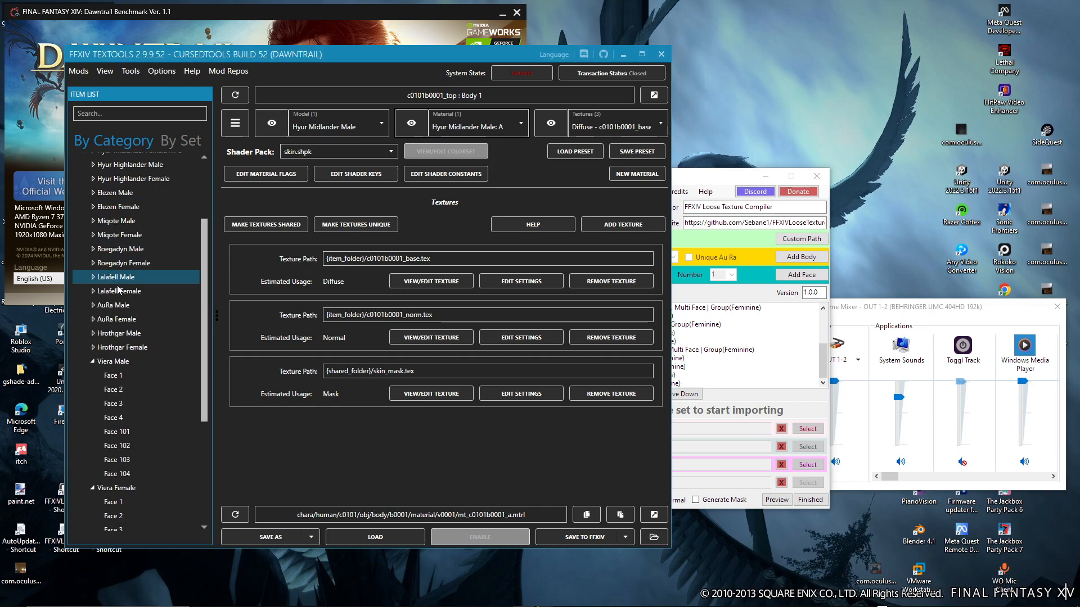
scroll(104, 337, down, 2)
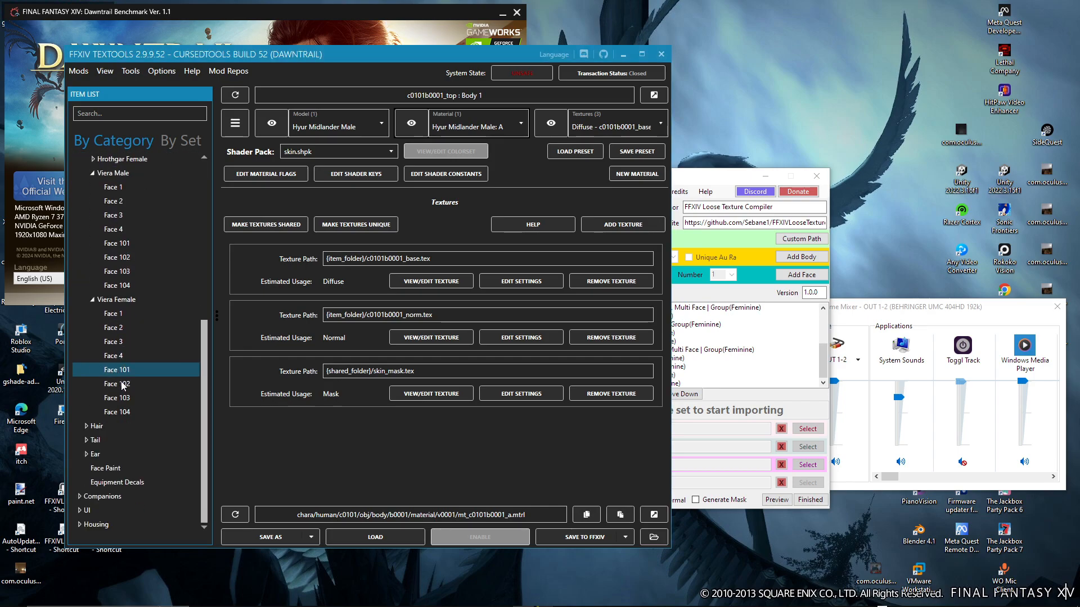
click(112, 313)
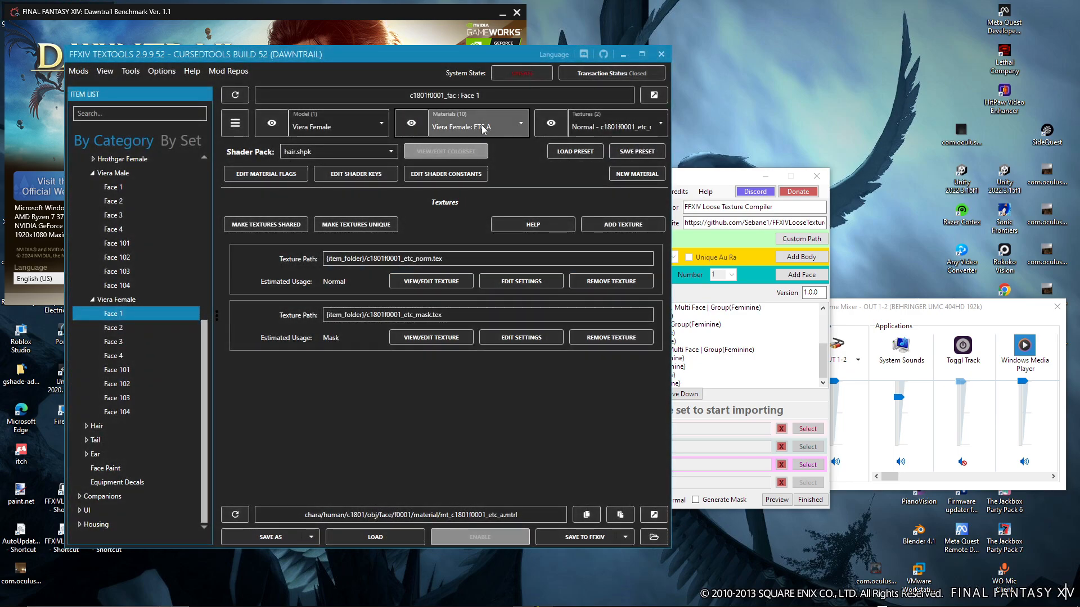
click(477, 126)
click(484, 256)
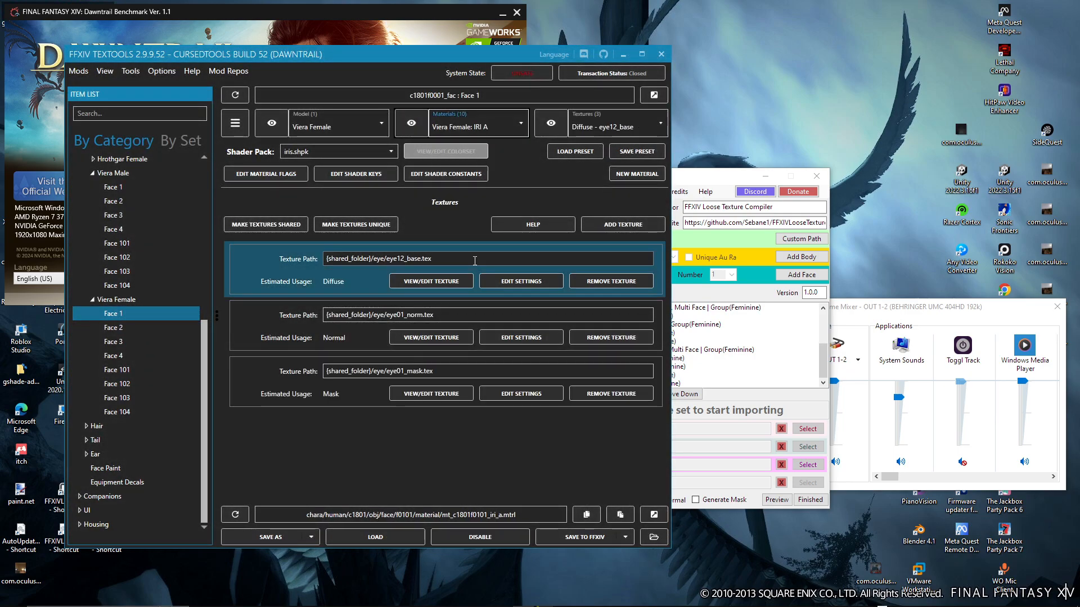
Check the eye12_base diffuse, eye01_norm normal and eye01_mask mask textures of the iris material
click(606, 129)
click(606, 146)
click(601, 127)
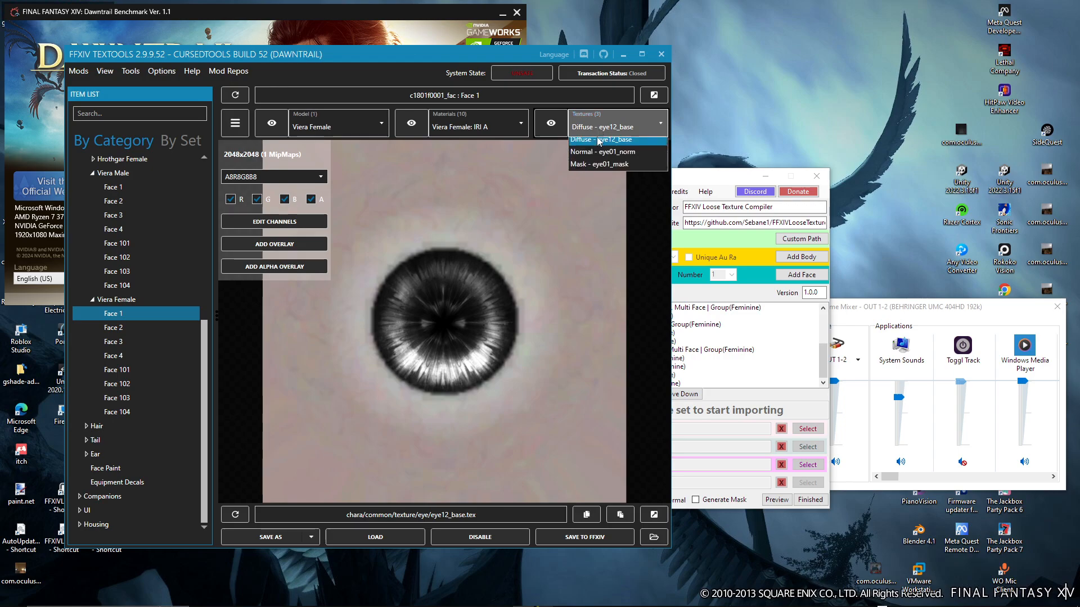
click(596, 158)
click(596, 128)
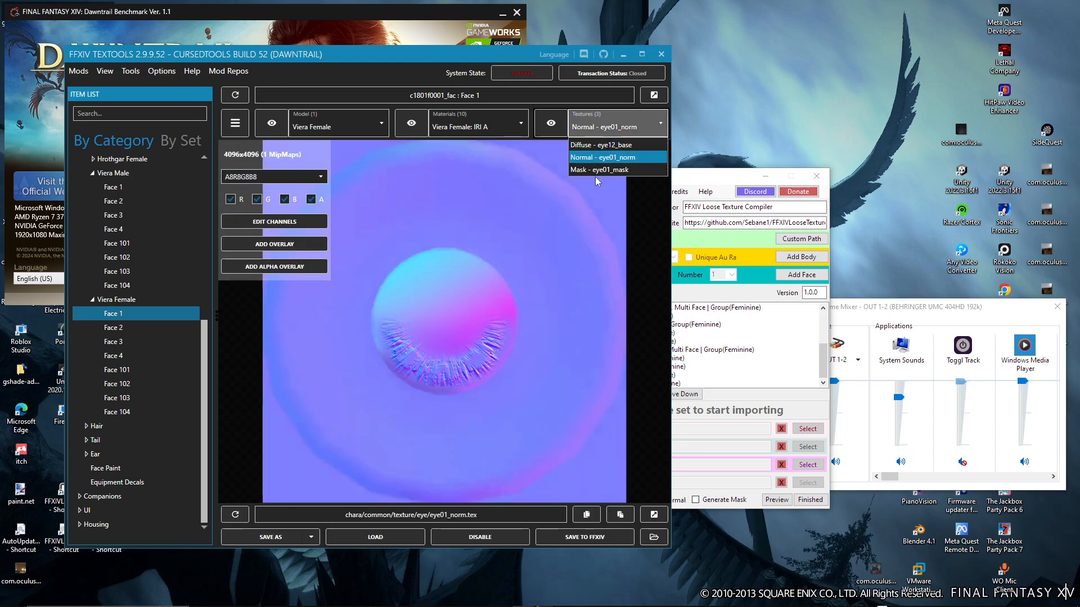
click(595, 169)
click(588, 130)
click(590, 148)
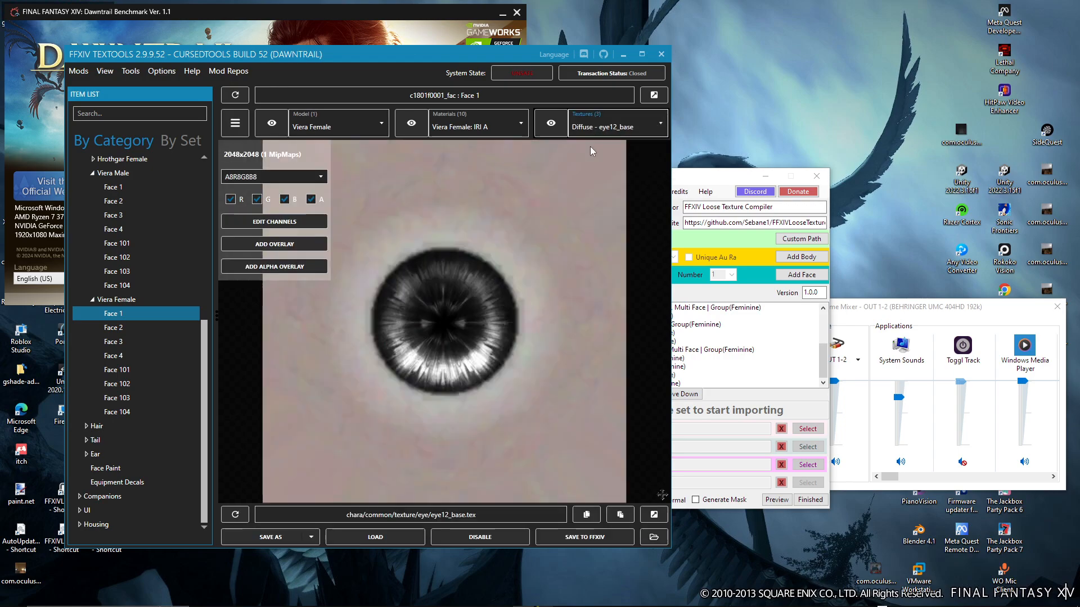
Switch to the Dawntrail Benchmark, open its character creation and start creating a new character
drag(383, 60, 696, 73)
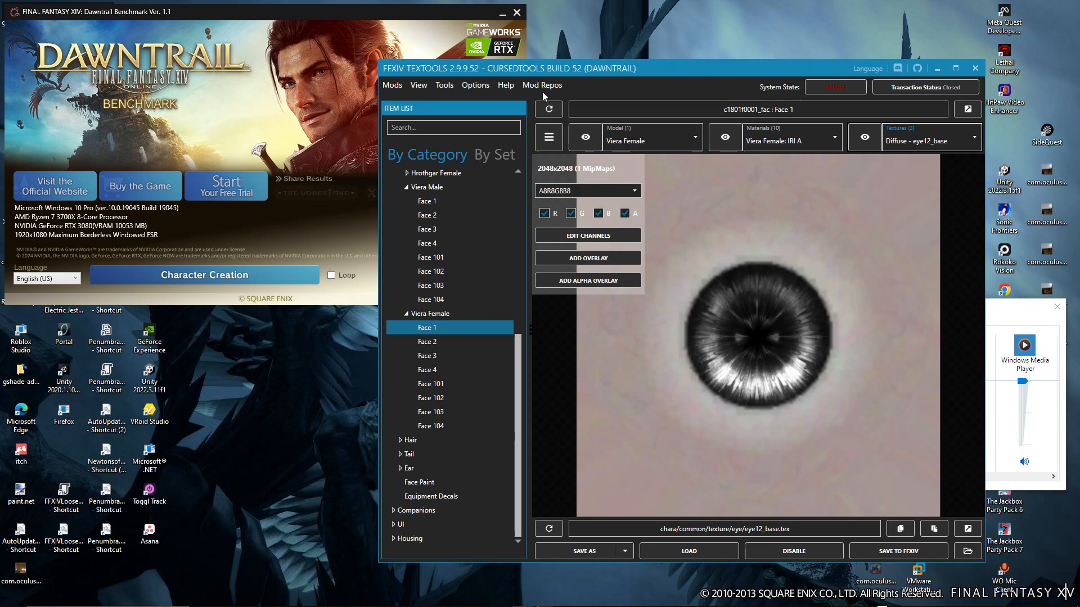
click(330, 114)
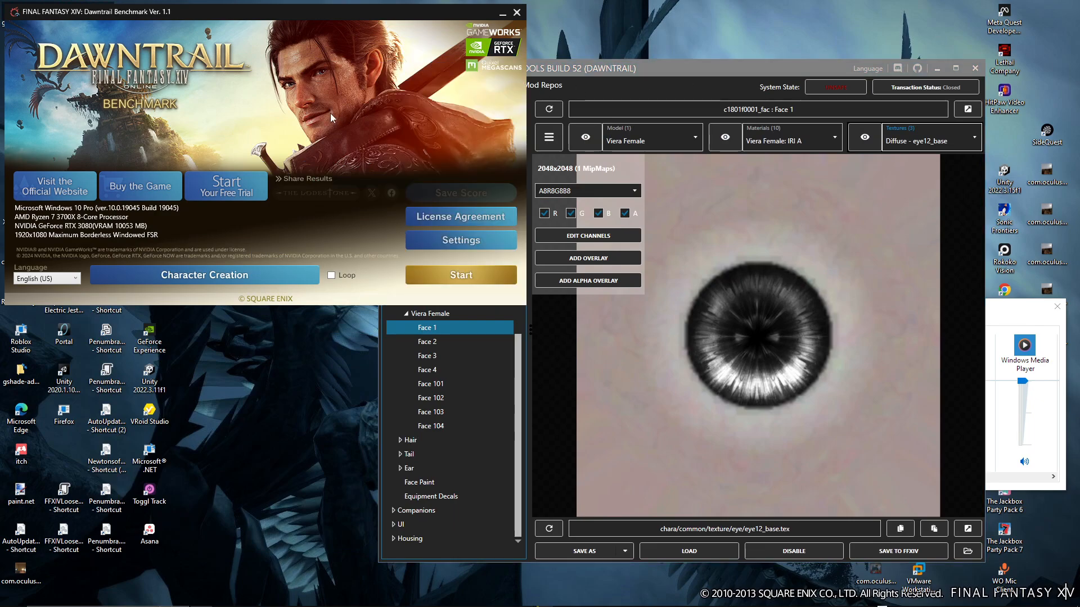
click(255, 281)
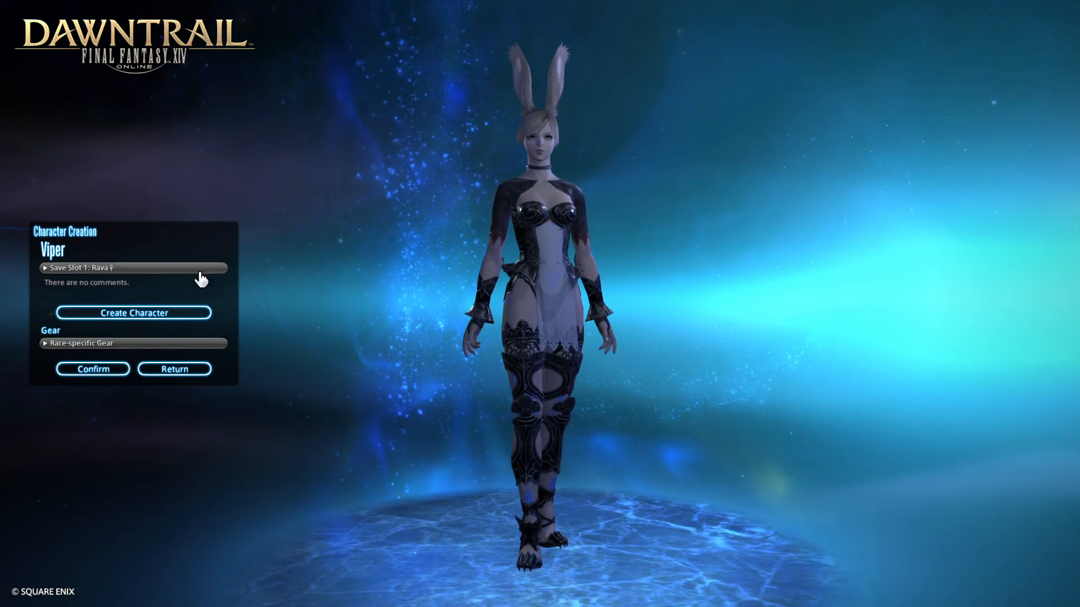
click(172, 269)
click(161, 297)
click(156, 313)
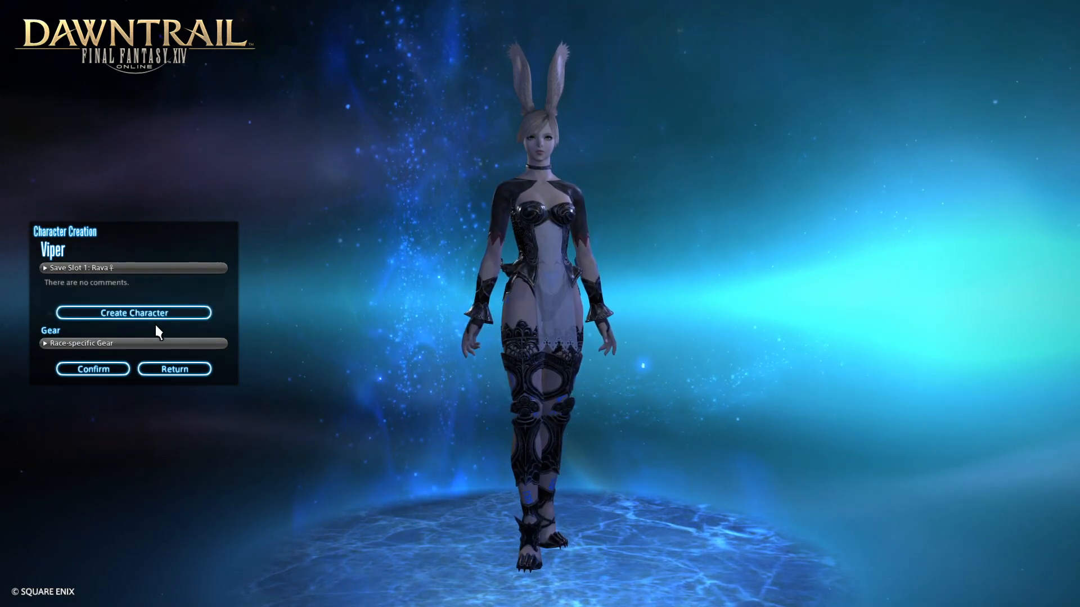
click(503, 321)
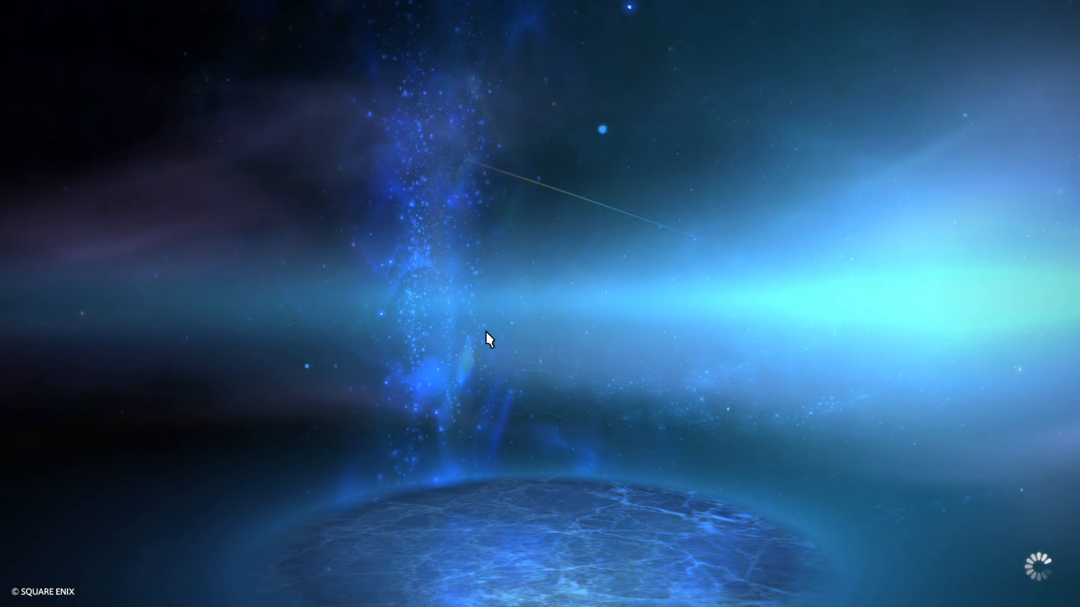
Create a female Viera of the Rava clan and open the Face options in a close-up
click(972, 275)
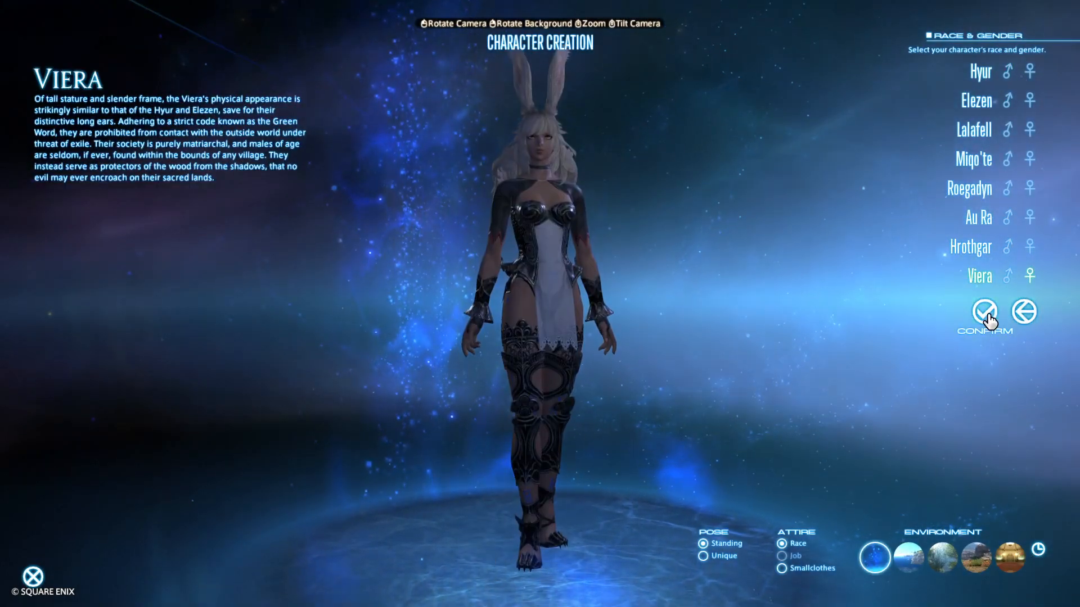
click(984, 311)
click(984, 149)
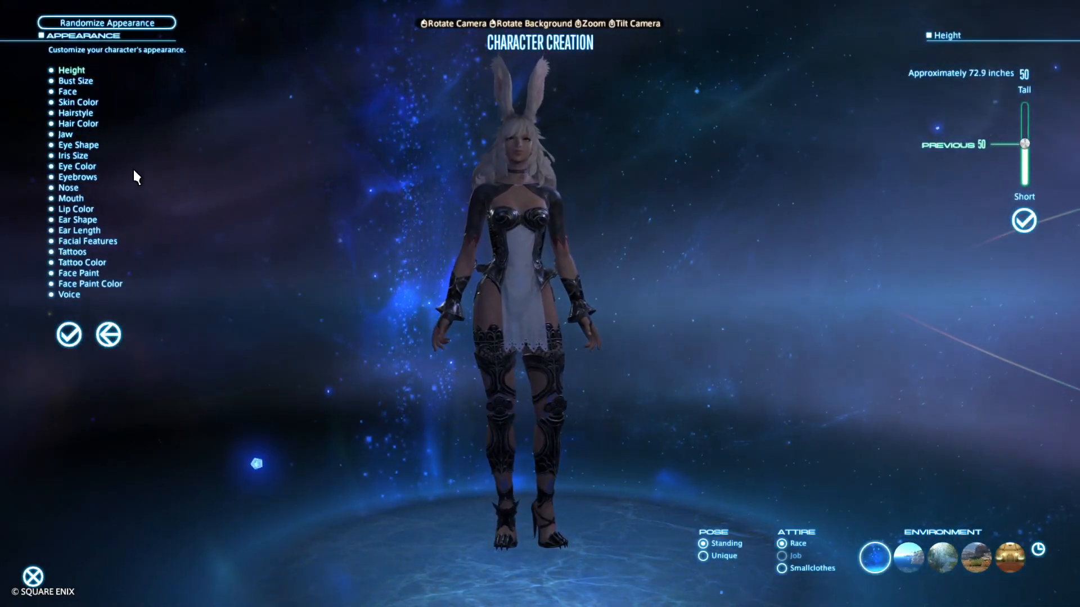
click(67, 92)
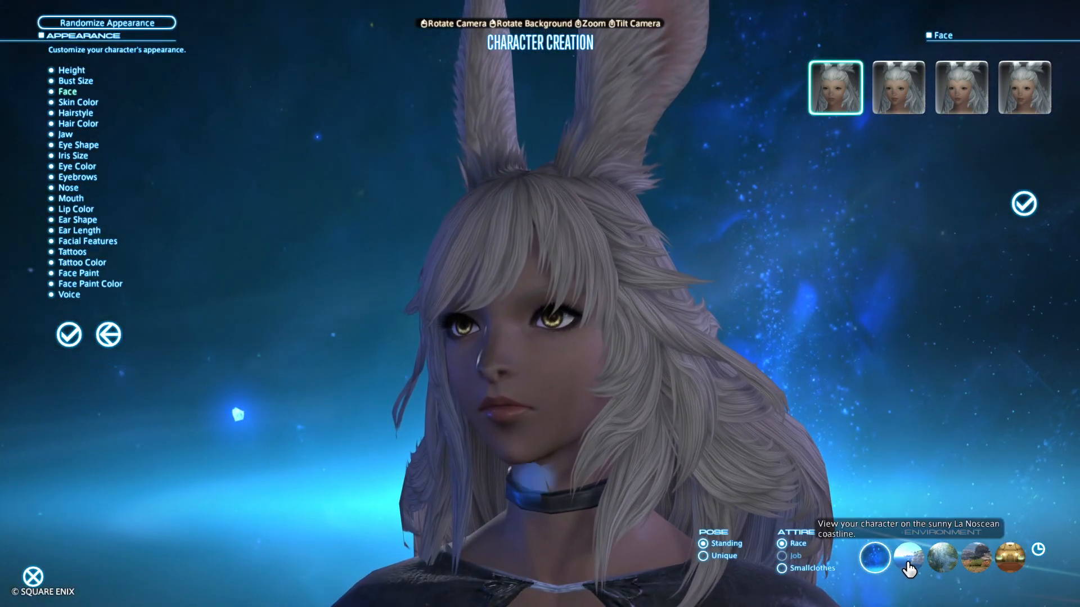
Set the environment time to Evening and examine the first face's eyes from several angles
click(1038, 550)
click(999, 538)
drag(584, 384, 559, 383)
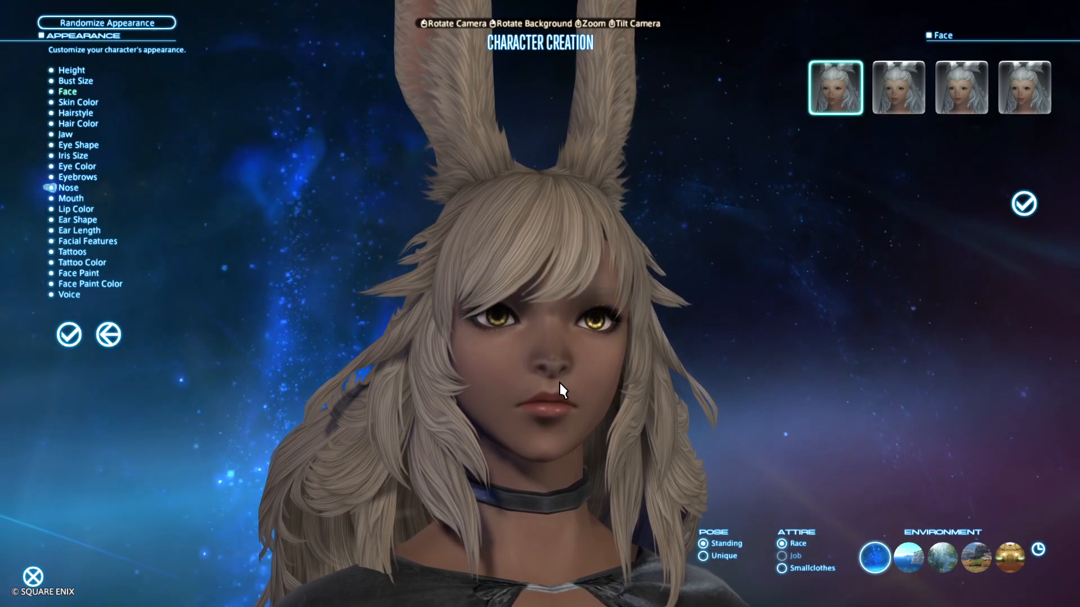
mouse_move(597, 375)
mouse_down()
mouse_move(495, 377)
mouse_move(613, 383)
mouse_up()
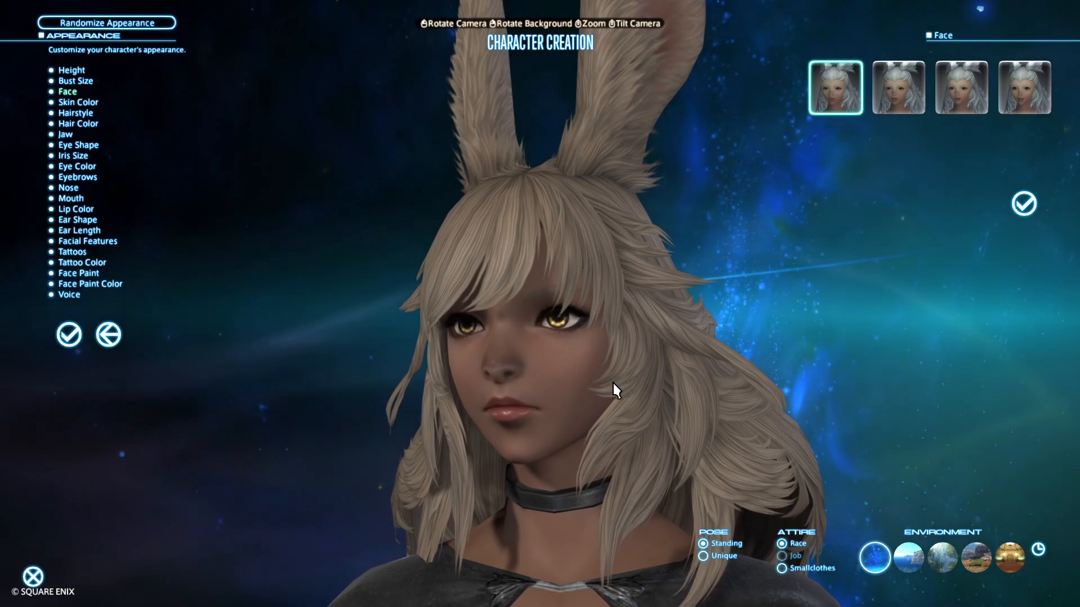
mouse_move(613, 383)
mouse_down()
mouse_move(511, 384)
mouse_move(613, 383)
mouse_up()
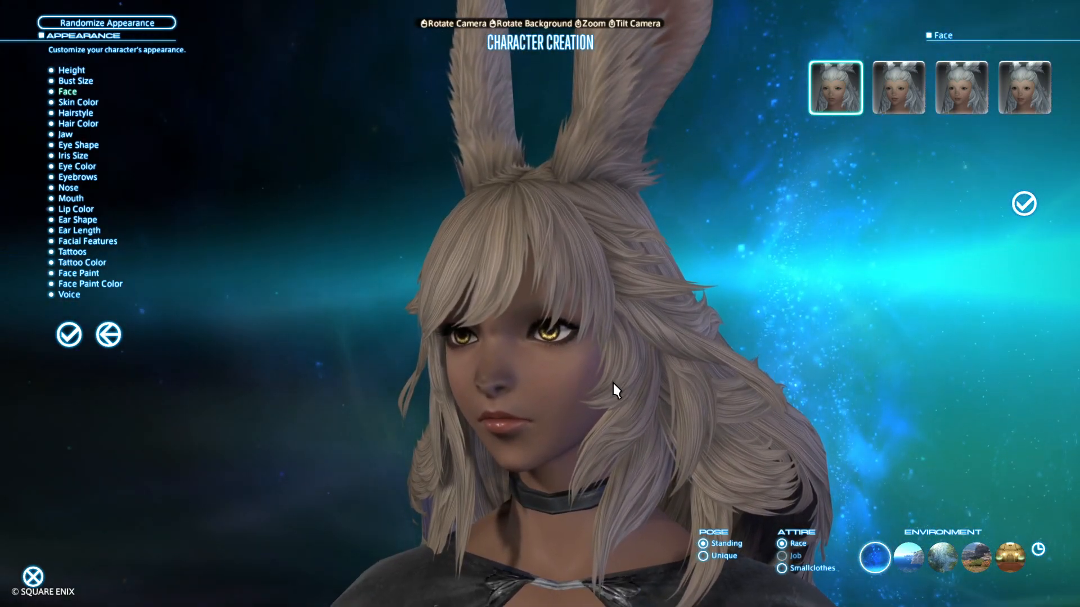
drag(107, 537, 194, 503)
Place the character on the La Noscean coastline and give her a short hairstyle that leaves the eyes uncovered
click(907, 559)
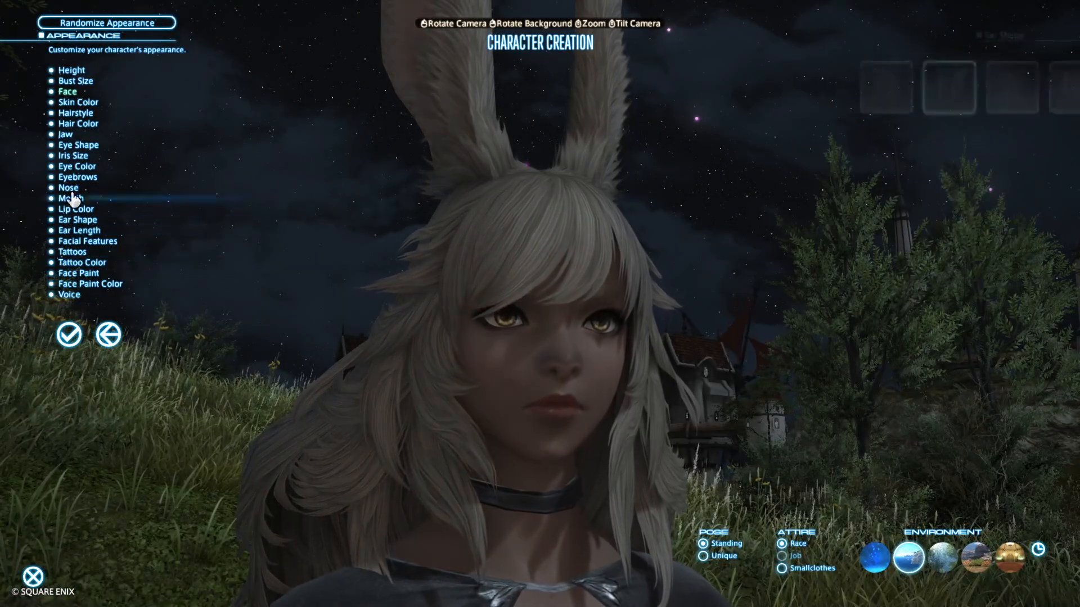
click(71, 115)
scroll(876, 223, down, 1)
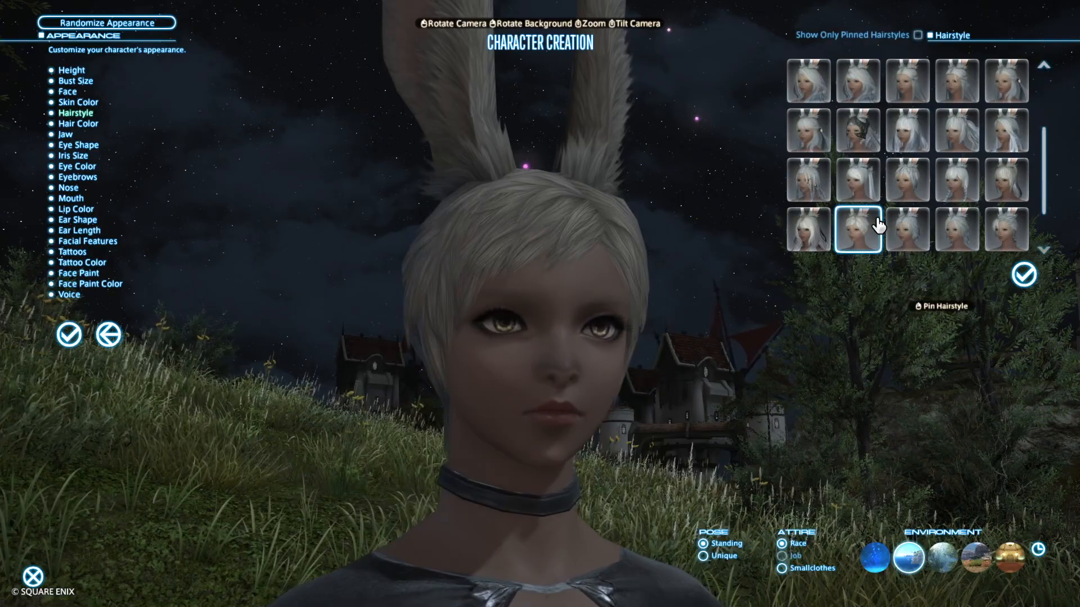
click(876, 222)
Set the environment time to Midday and examine the first face's eyes in daylight
drag(710, 260, 804, 333)
click(1038, 550)
click(993, 520)
drag(873, 467, 799, 461)
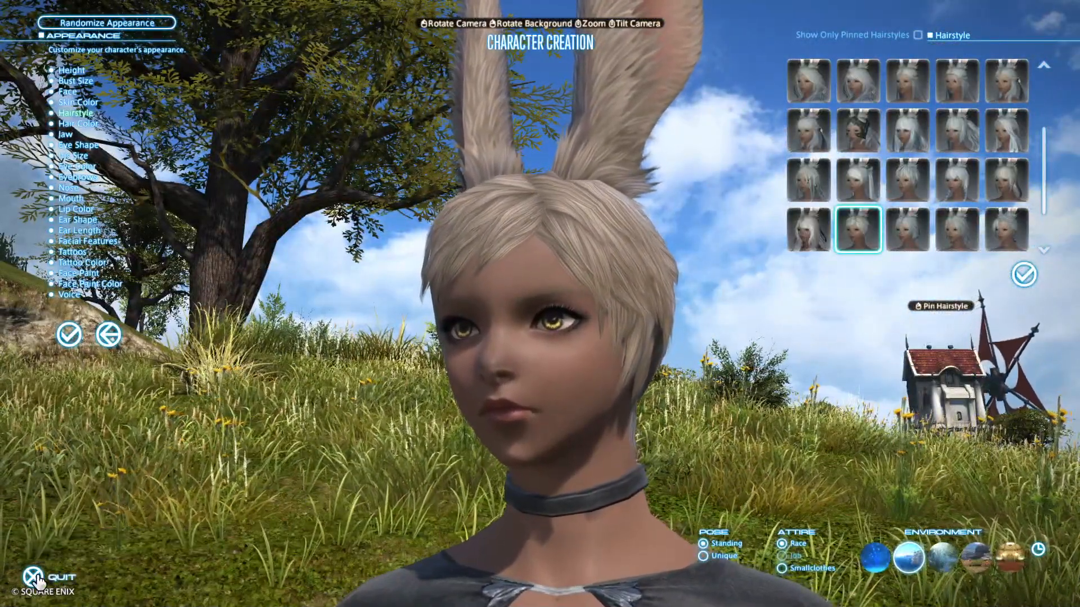
Quit the character creation and return to the benchmark launcher
click(32, 576)
click(499, 334)
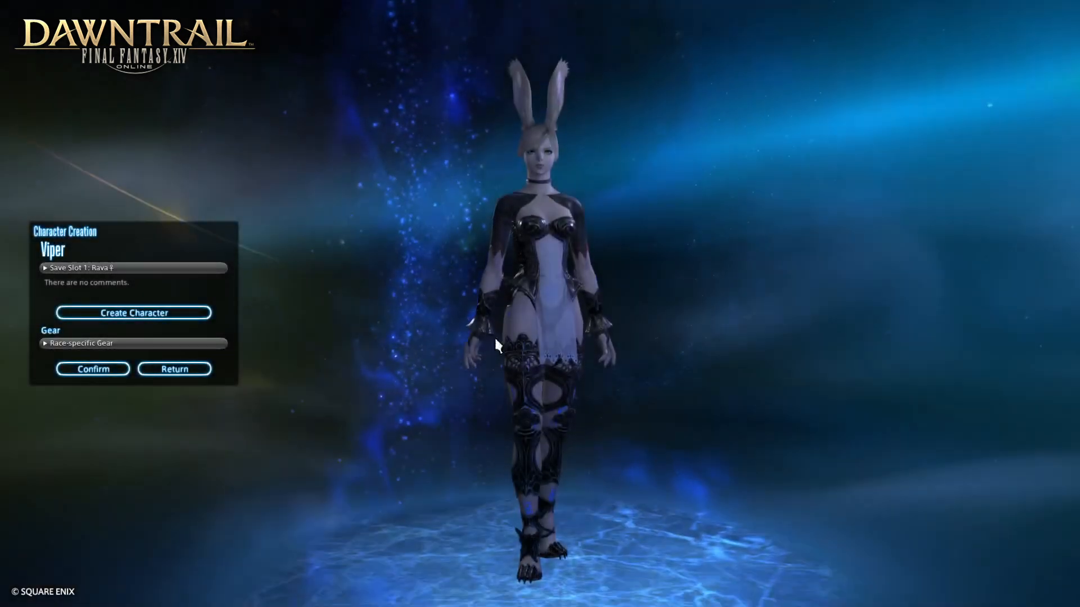
click(185, 373)
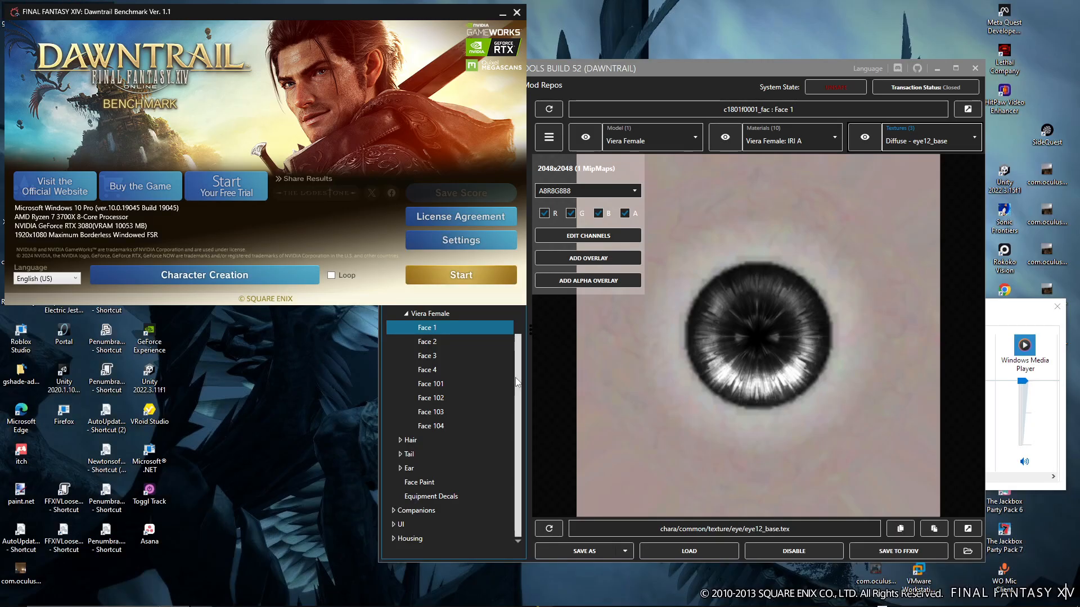
Switch to FFXIV TexTools and open the IRI A material of Viera Female Face 4
click(515, 377)
click(447, 370)
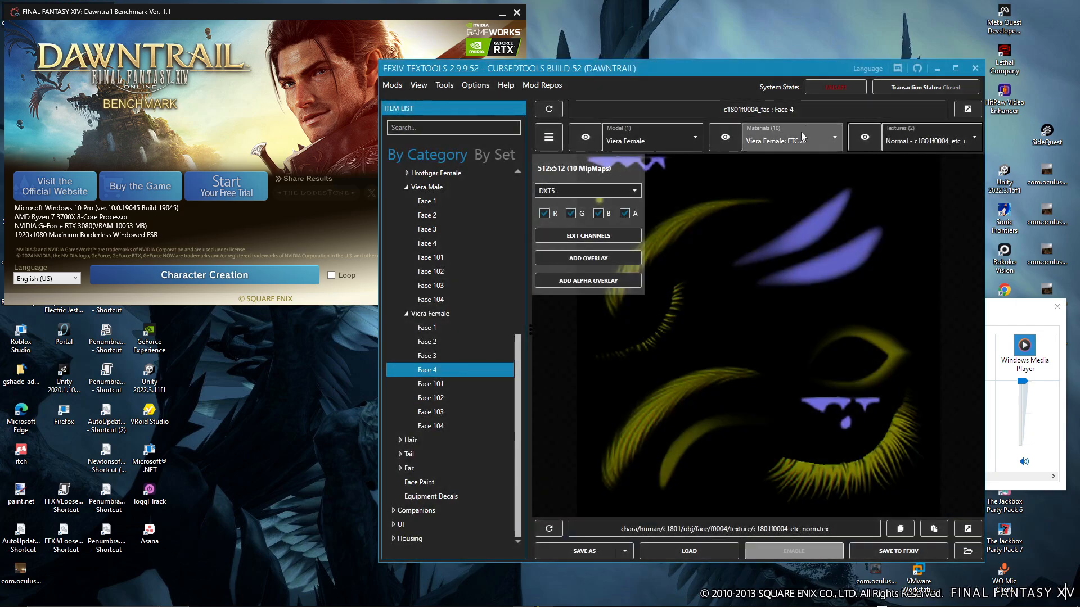
click(801, 134)
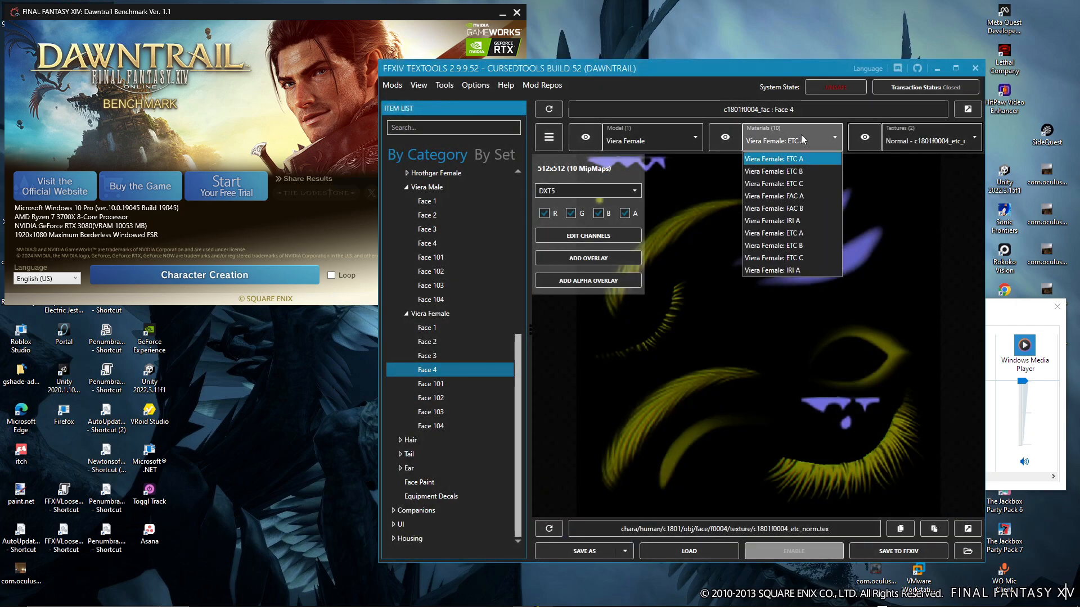
click(788, 224)
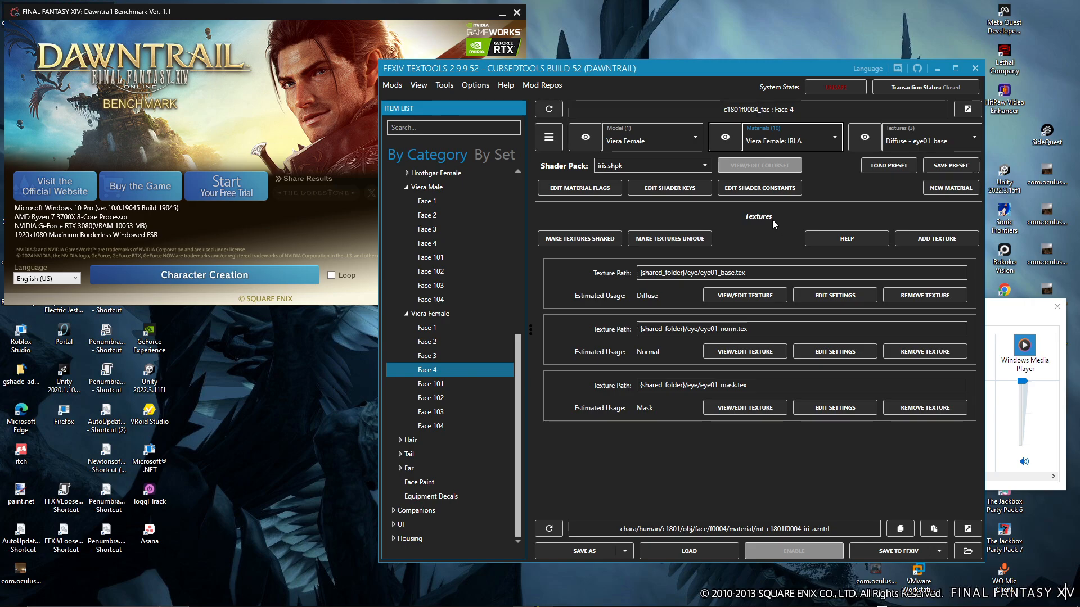
Set the third value of the g_EmissiveColor shader constant to 1 and save the iris material to FFXIV
click(742, 190)
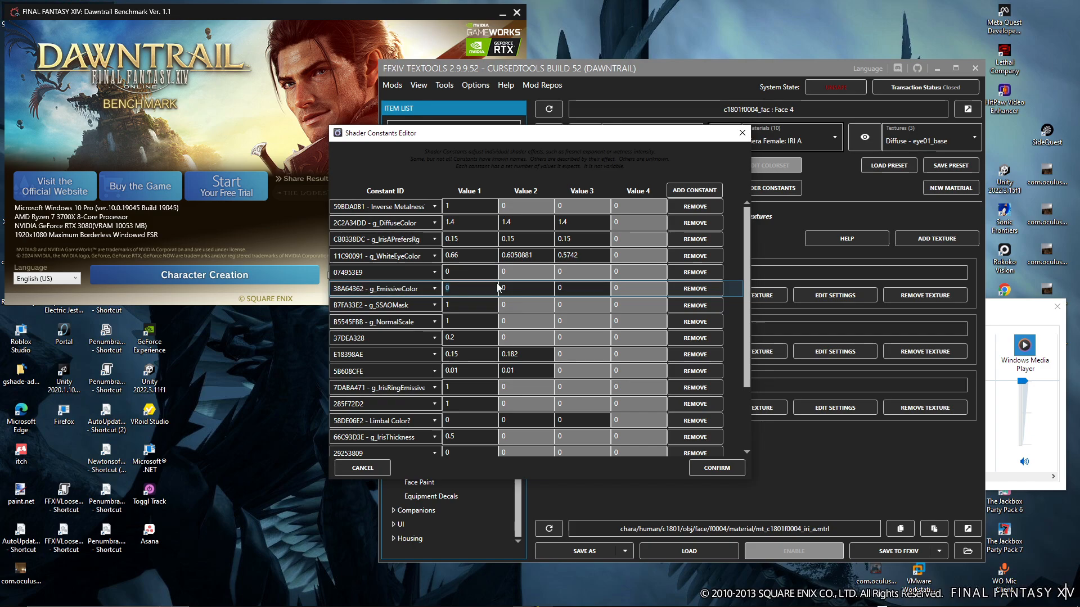
click(583, 287)
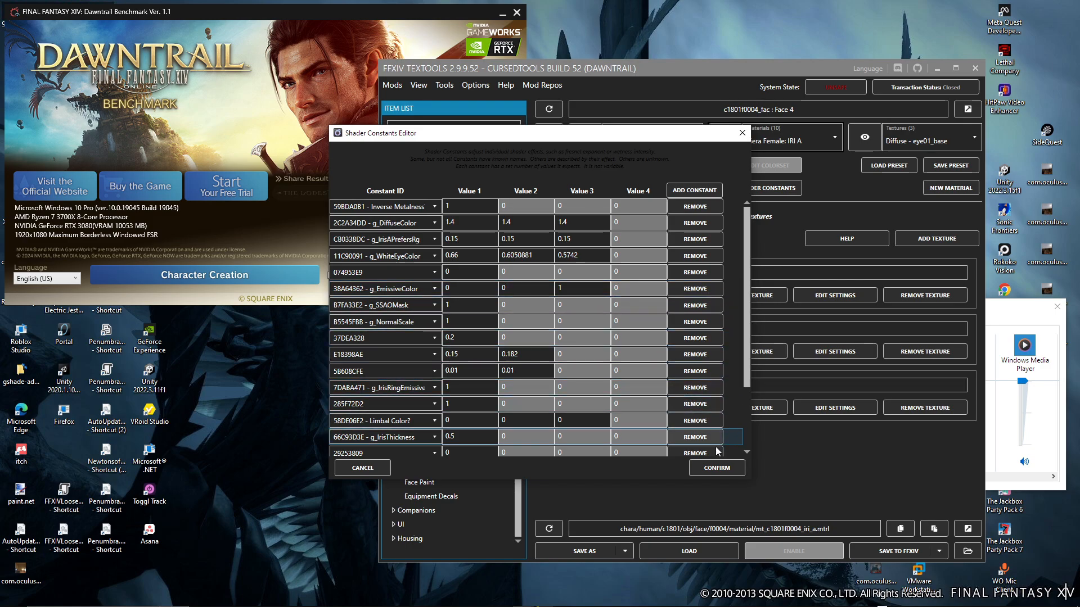
click(714, 470)
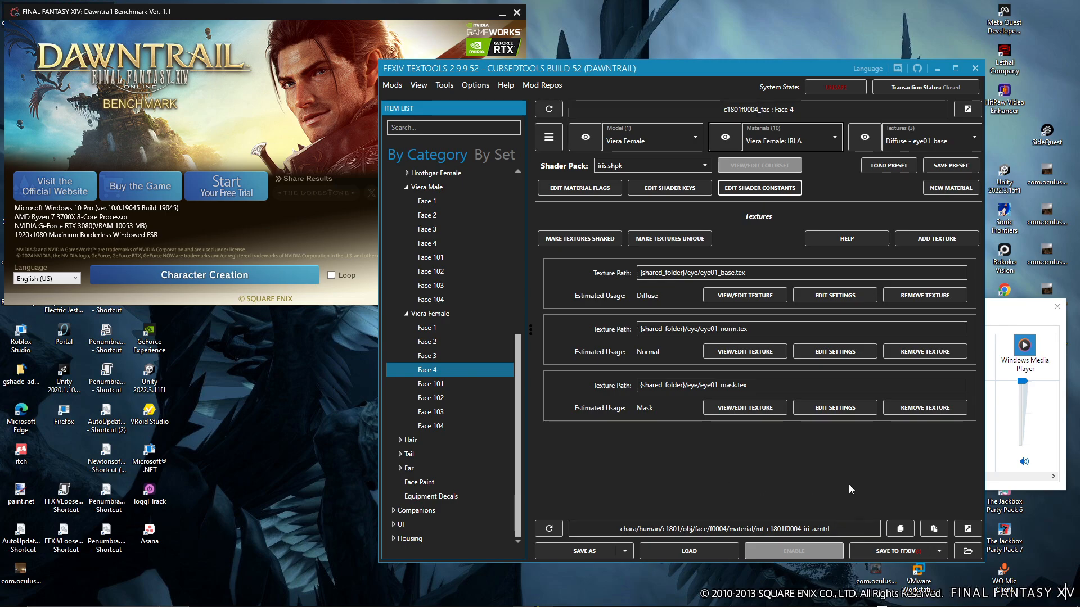
click(900, 552)
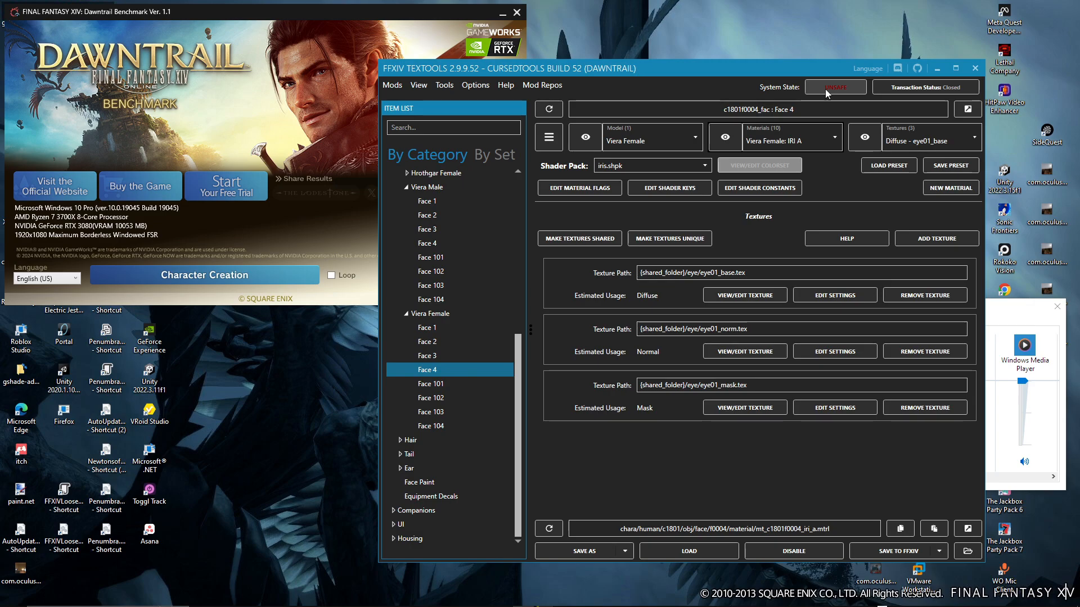
In the Dawntrail Benchmark, open character creation again and create a new female Viera of the Rava clan
click(265, 271)
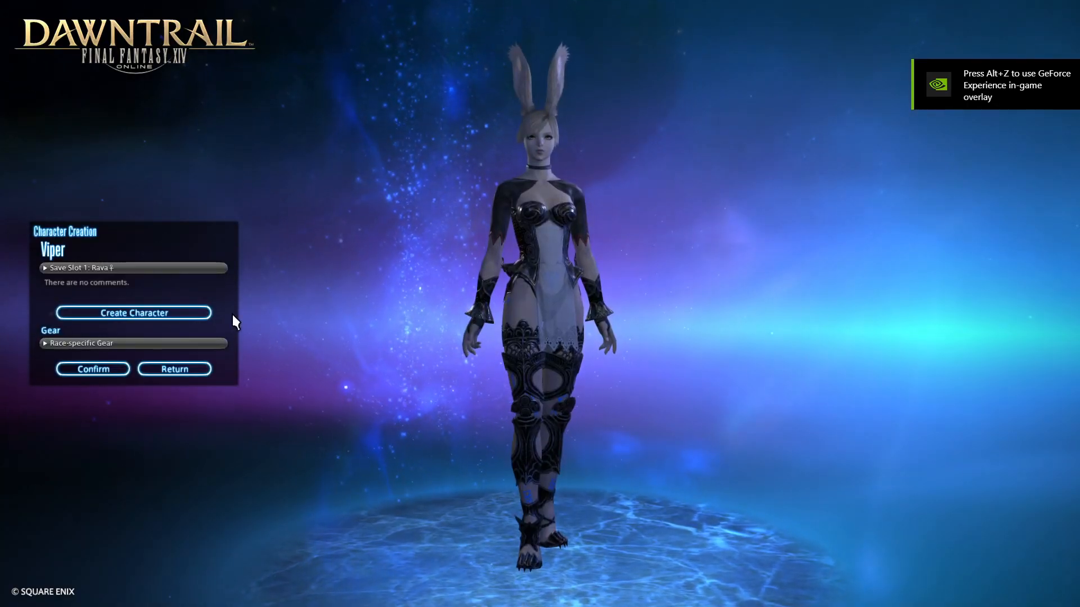
click(191, 313)
click(506, 331)
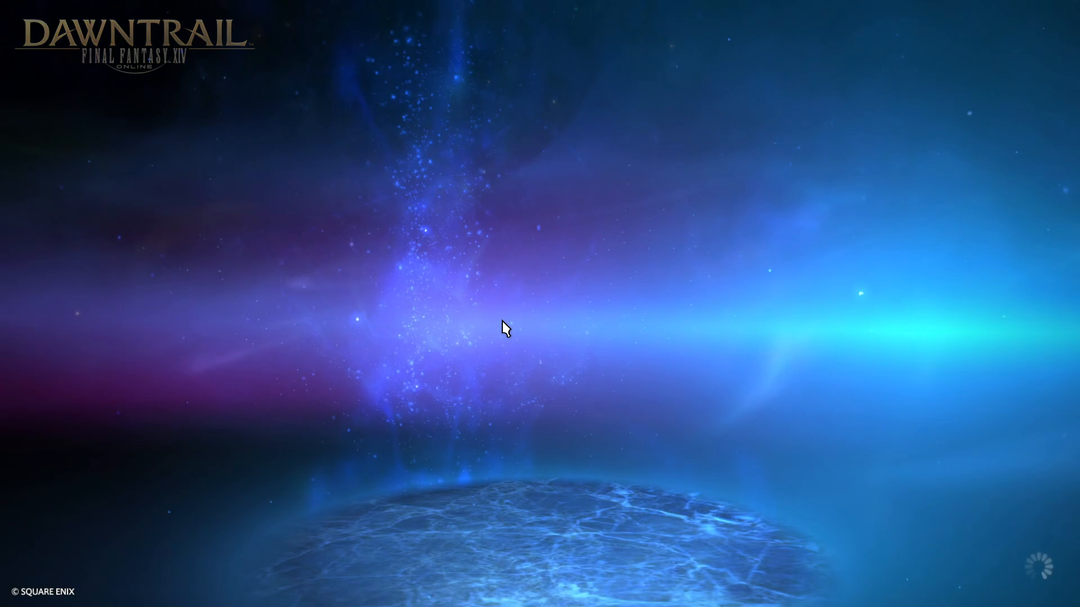
click(1029, 275)
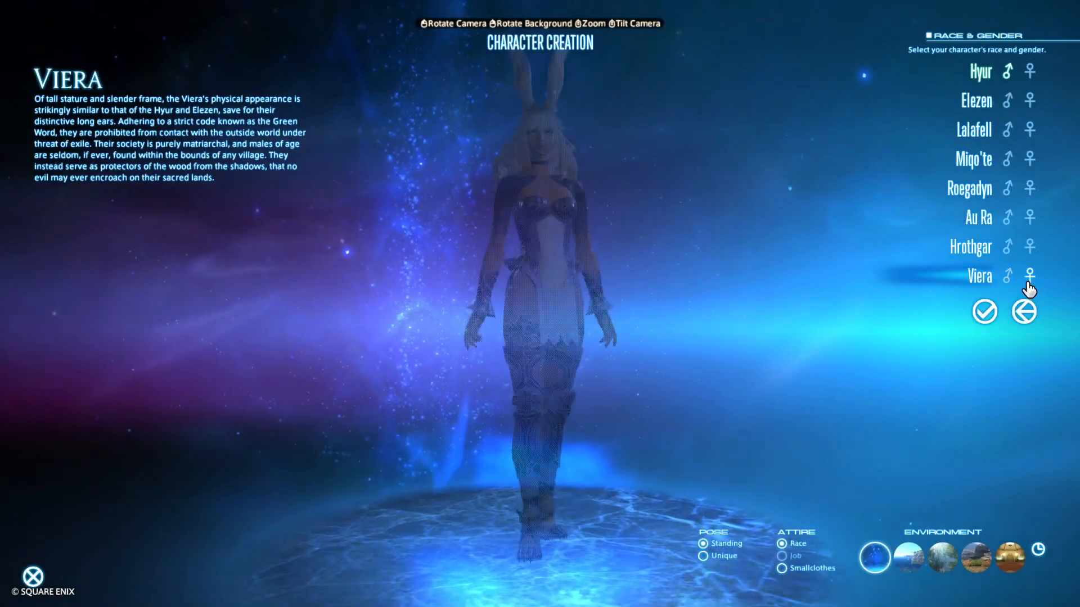
click(984, 311)
click(972, 141)
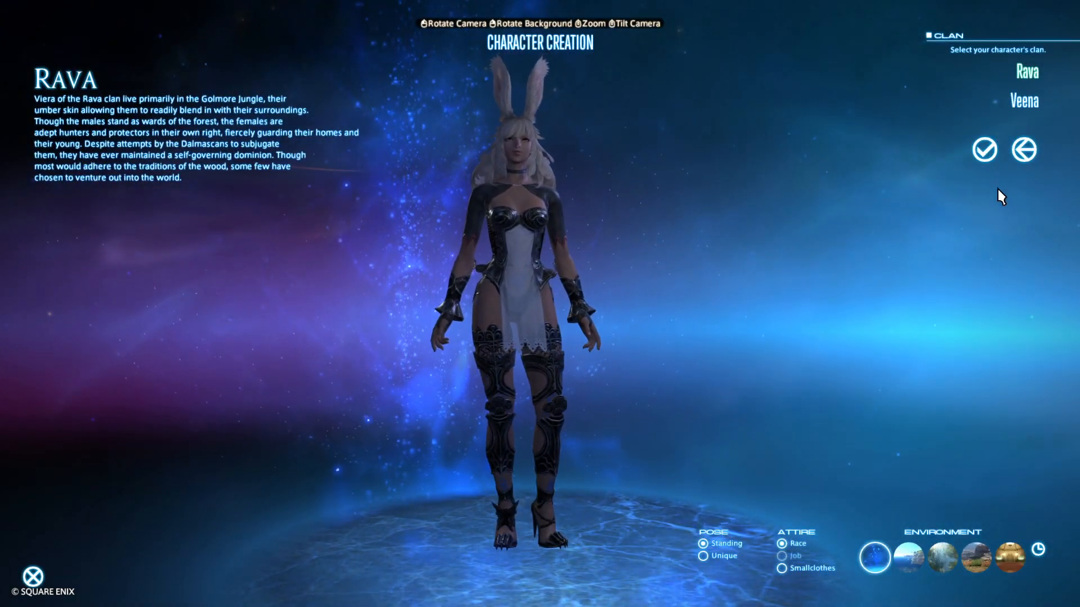
Give the Rava character a cropped hairstyle from the last row of the hairstyle choices
click(70, 113)
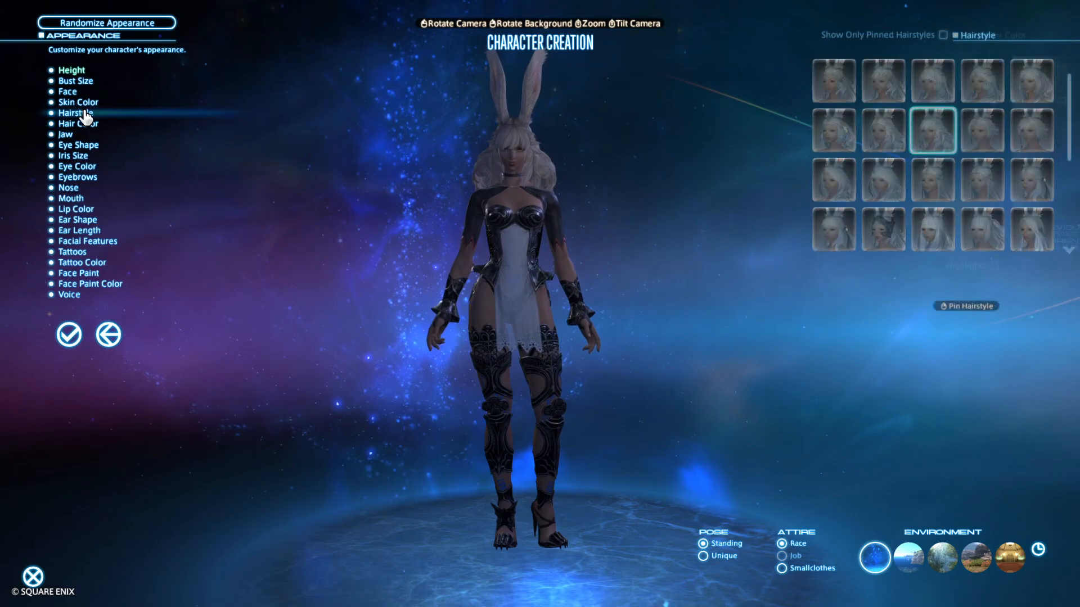
click(73, 124)
click(78, 114)
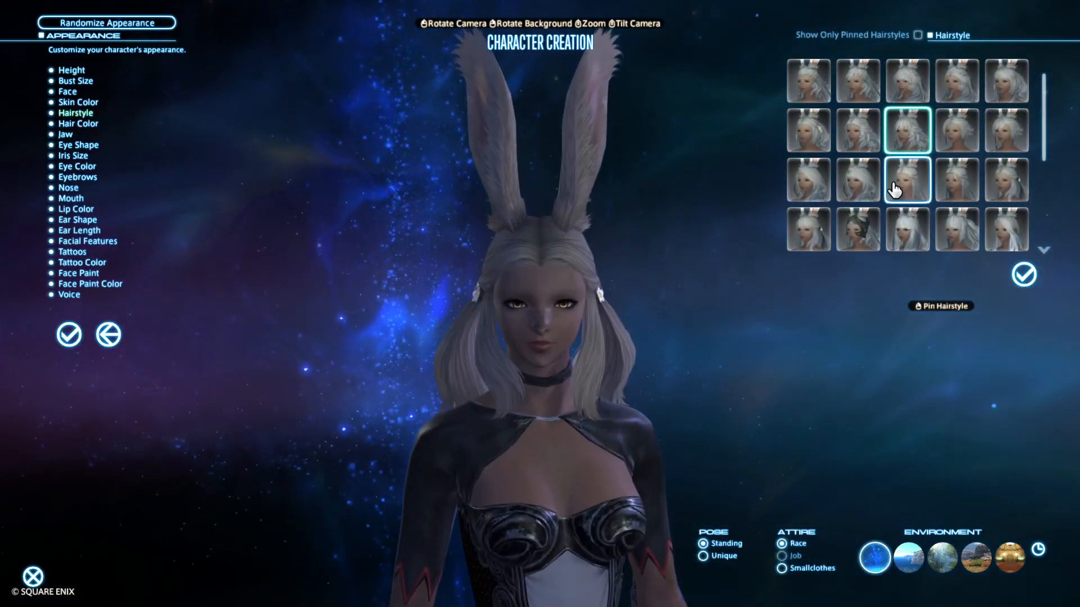
click(858, 179)
scroll(873, 212, down, 3)
click(808, 230)
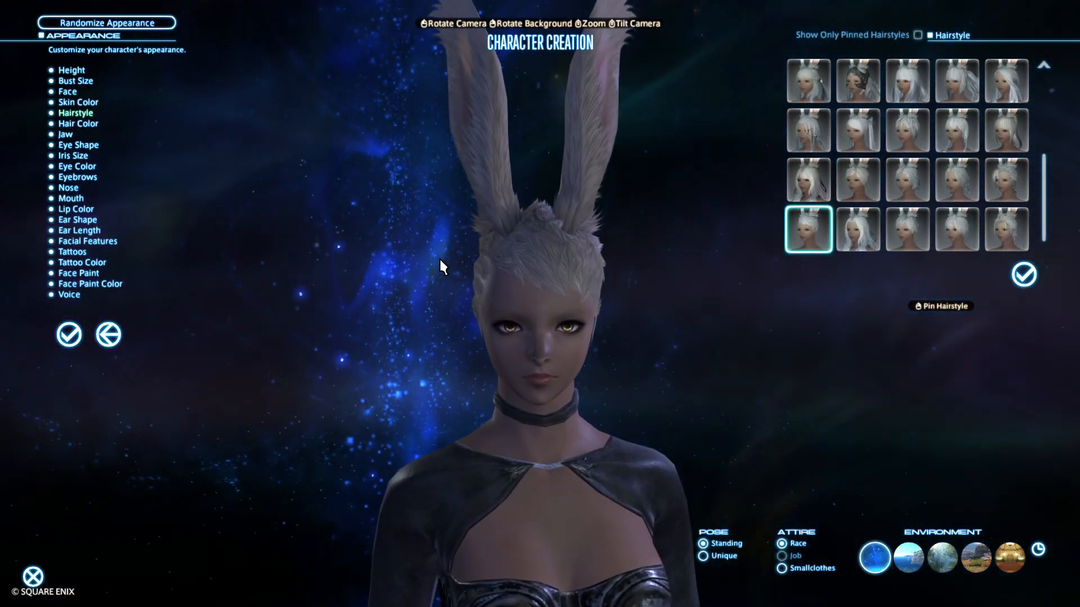
Give the Rava character the fourth face and bring her eyes into view
drag(457, 281, 535, 281)
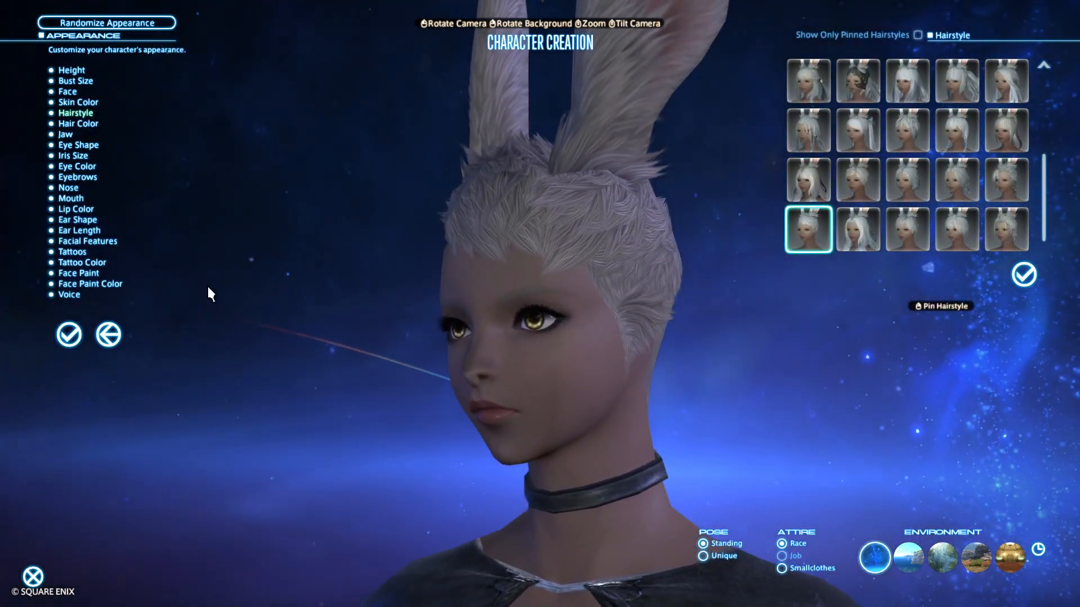
click(68, 91)
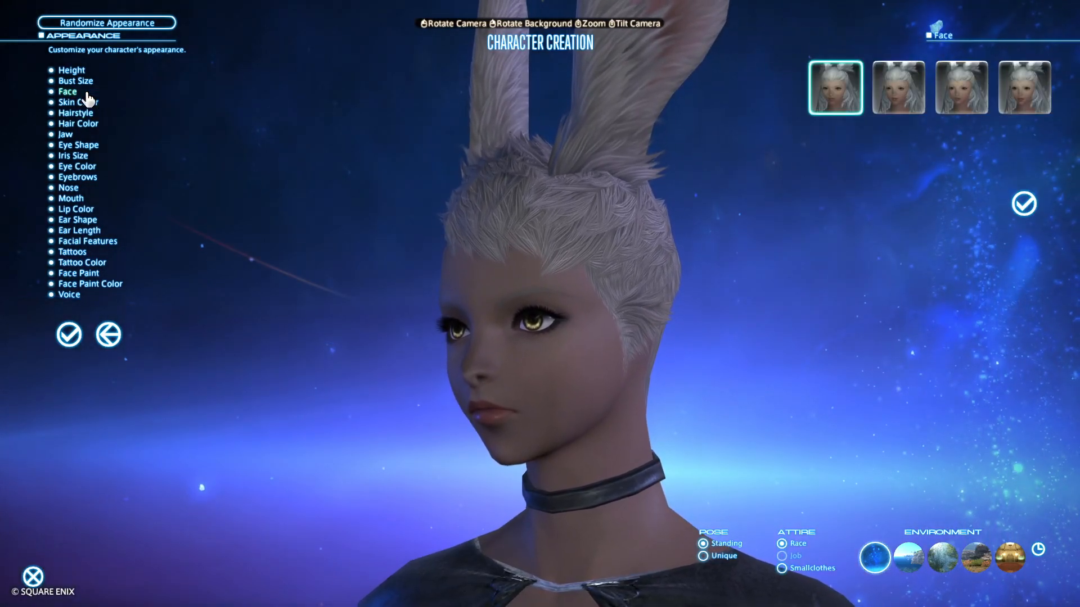
click(1019, 91)
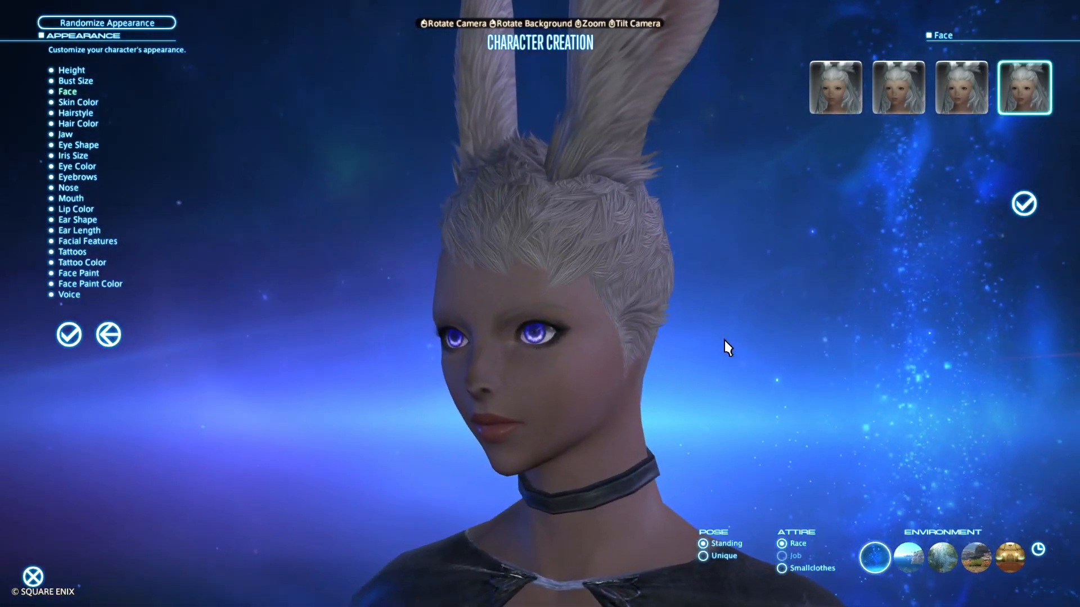
Switch the environment to the grassy outdoor scene at Evening and examine the character's iris glow from several angles
click(908, 556)
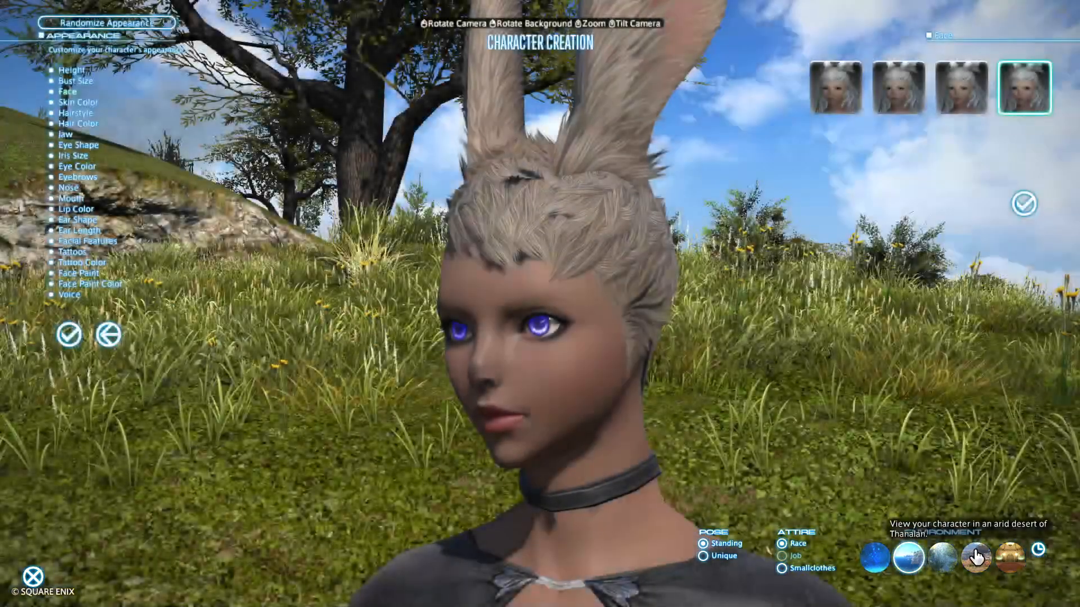
mouse_move(1022, 530)
mouse_down()
mouse_move(922, 531)
mouse_move(1022, 531)
mouse_up()
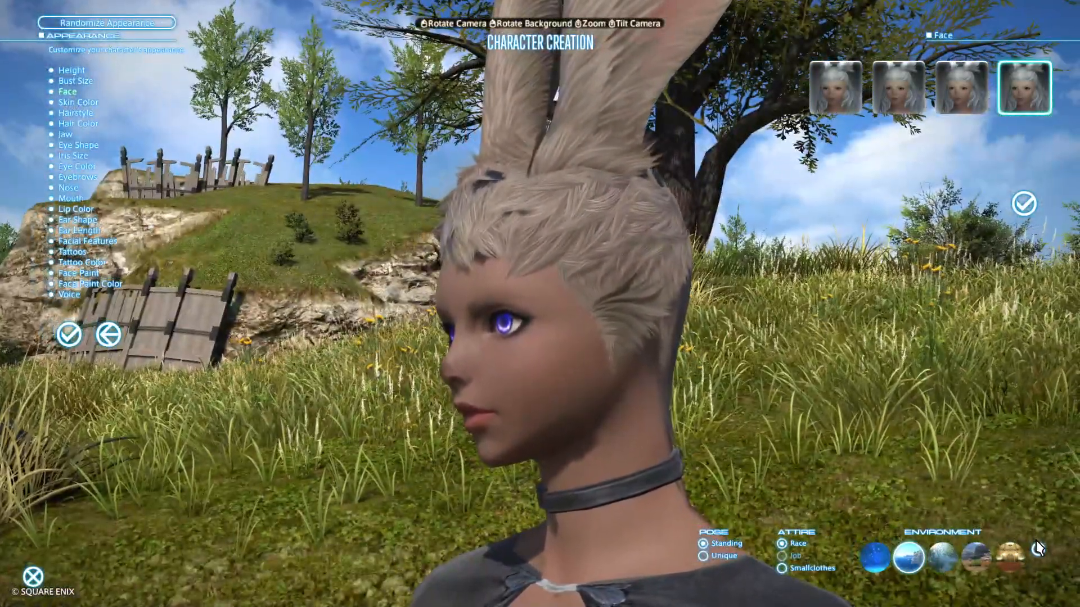
click(1034, 544)
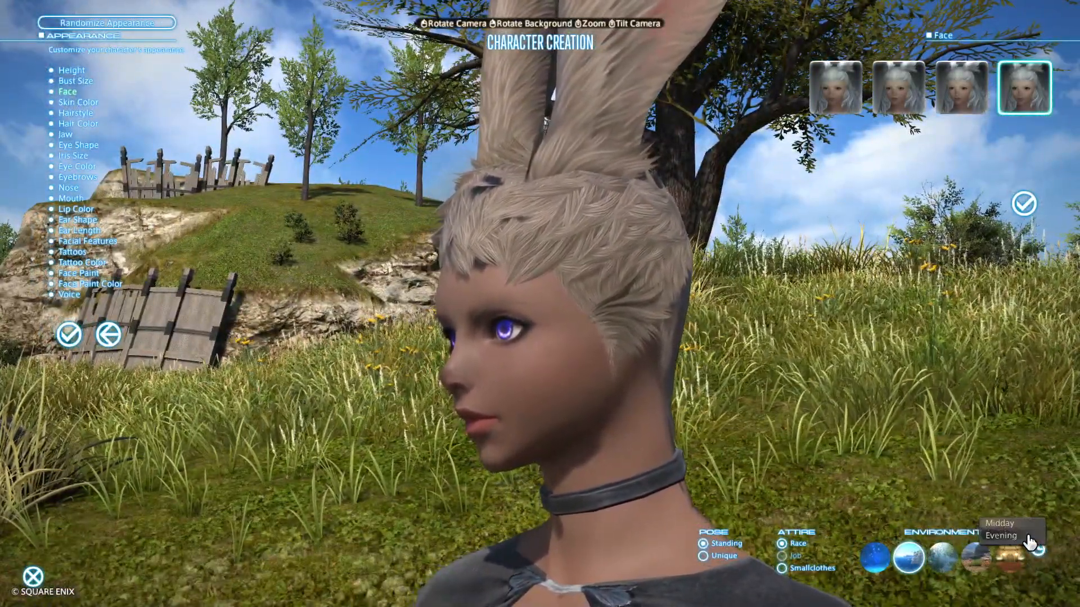
click(1028, 535)
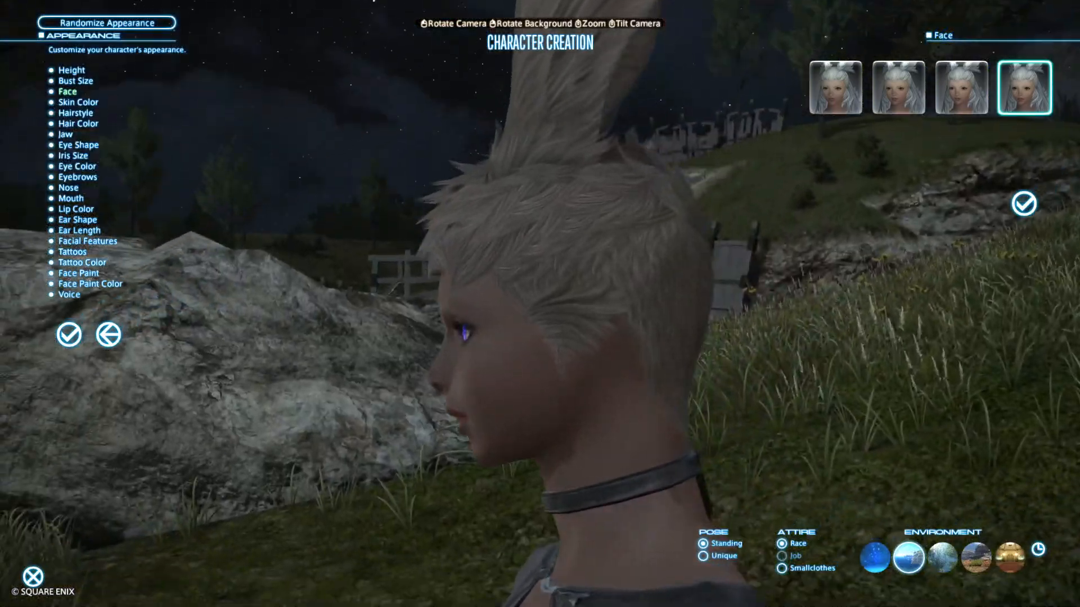
drag(844, 478, 949, 477)
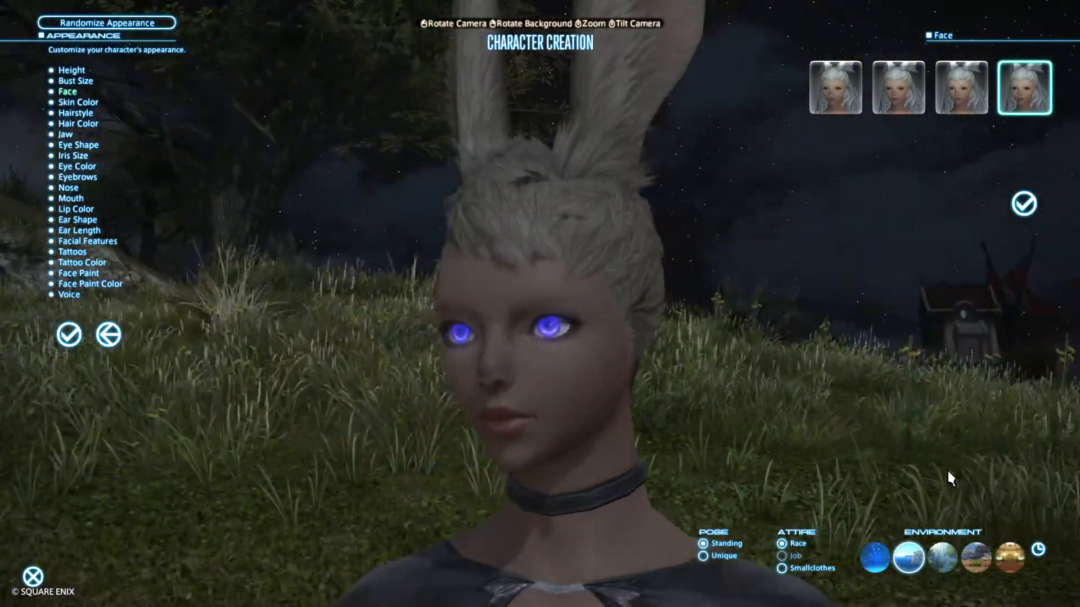
mouse_move(776, 433)
mouse_down()
mouse_move(973, 434)
mouse_move(776, 434)
mouse_up()
drag(844, 35, 922, 35)
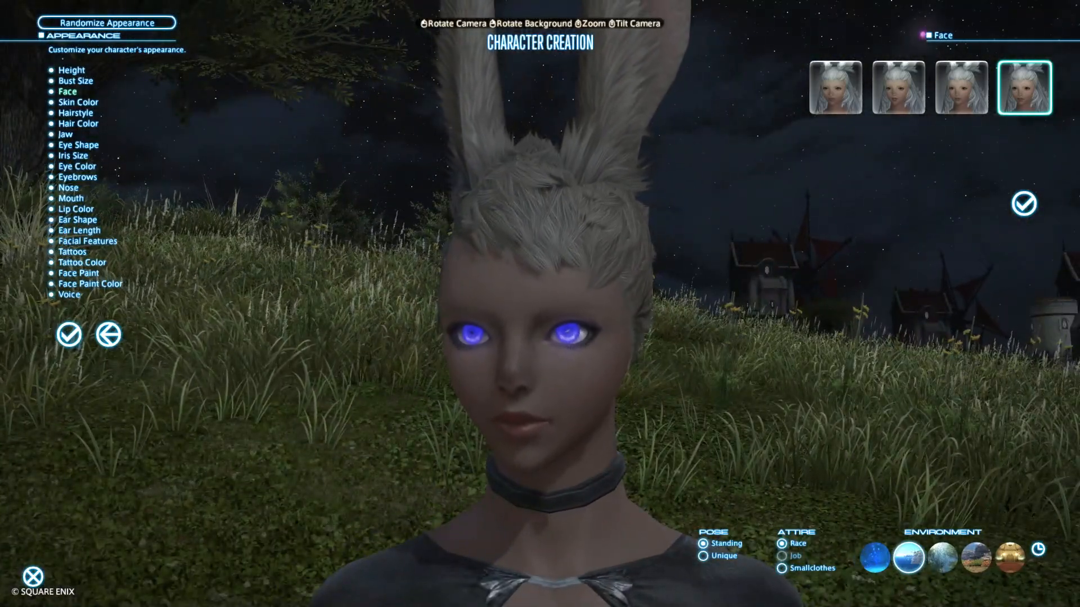
mouse_move(734, 413)
mouse_down()
mouse_move(641, 413)
mouse_move(734, 413)
mouse_up()
drag(639, 405, 731, 405)
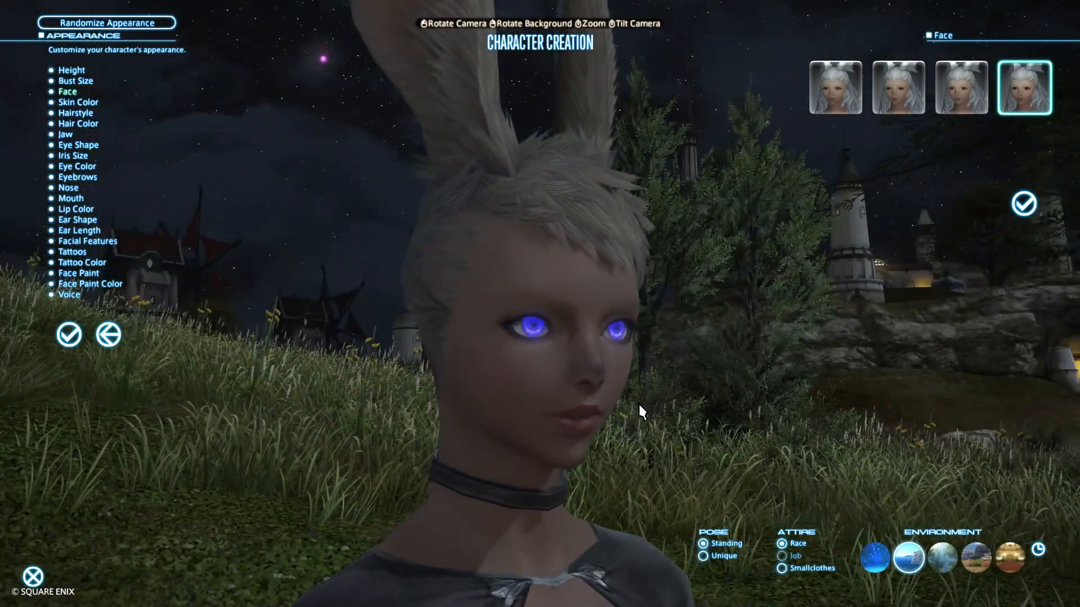
Leave the benchmark's character creation and switch to FFXIV TexTools with the Viera Female Face 4 iris material
key(alt+Tab)
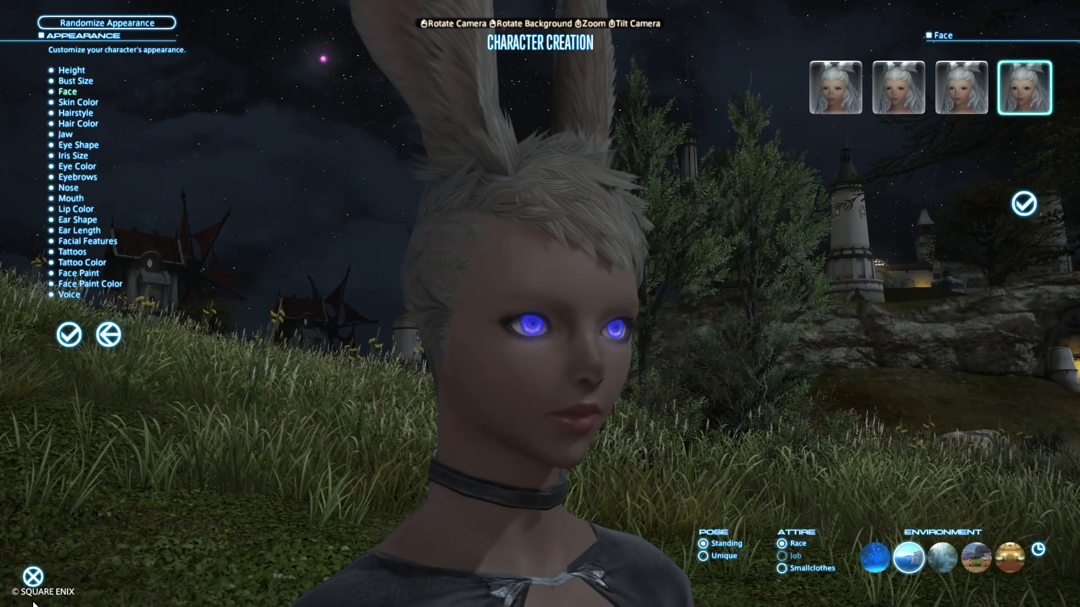
click(33, 577)
click(514, 331)
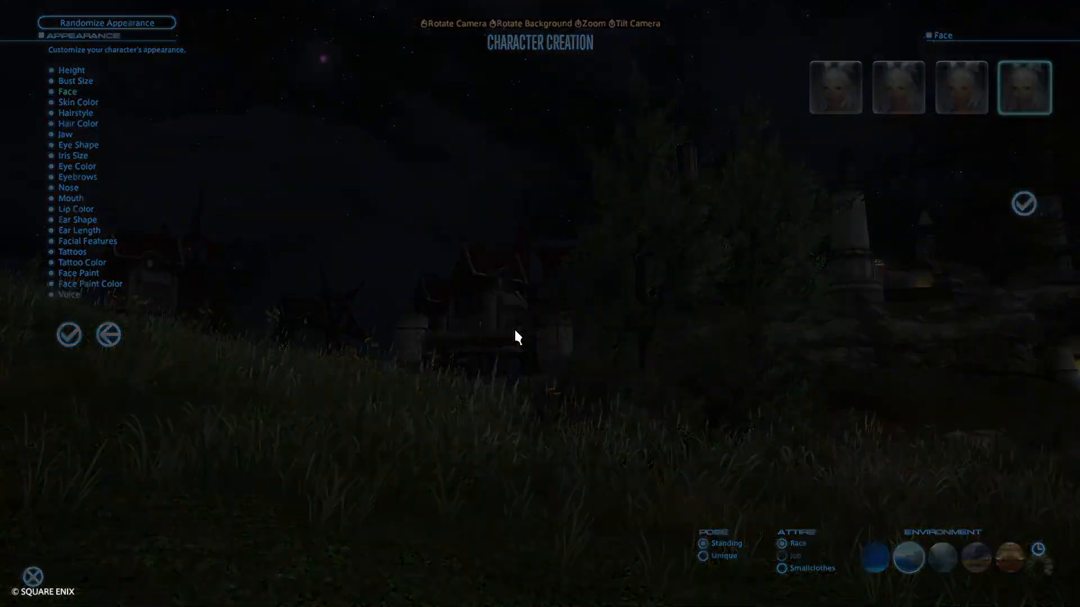
key(alt+Tab)
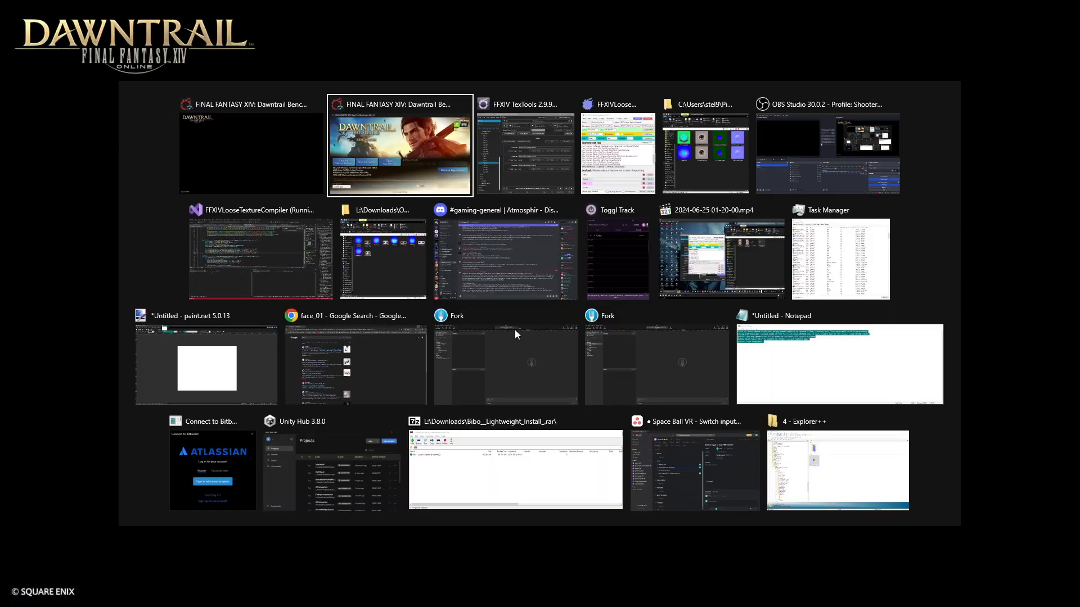
key(alt+Tab)
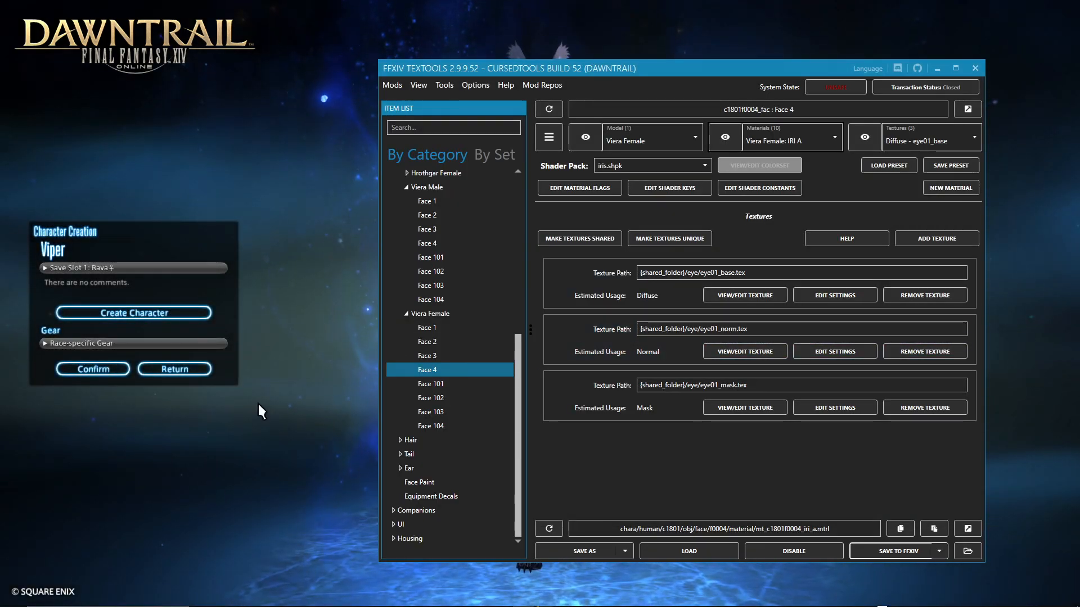
click(180, 371)
key(alt+Tab)
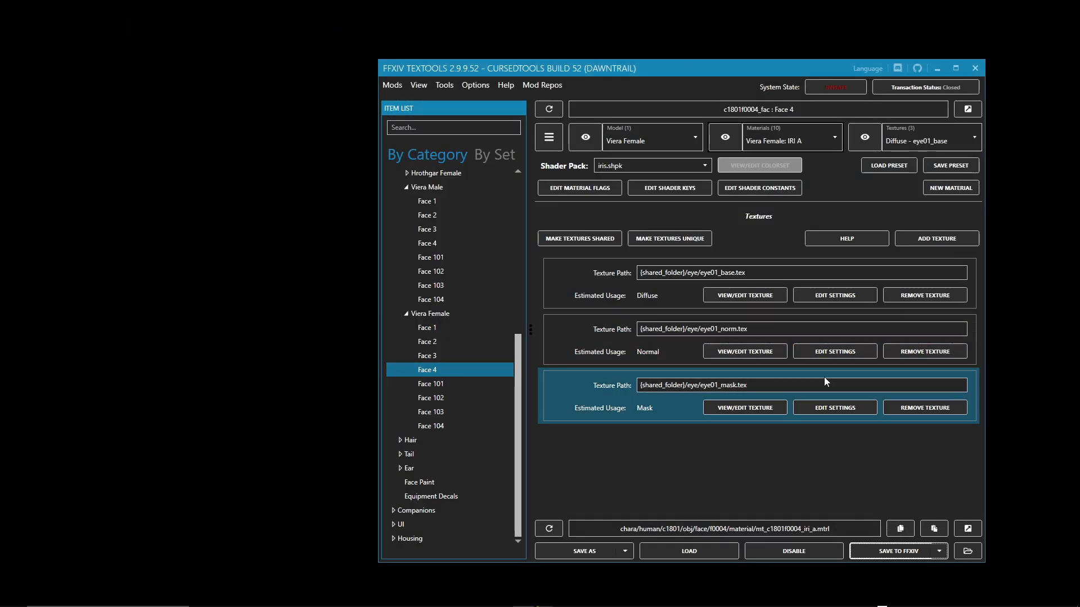
Set the third value of the g_EmissiveColor shader constant to 0.5 and save the iris material to FFXIV
click(775, 190)
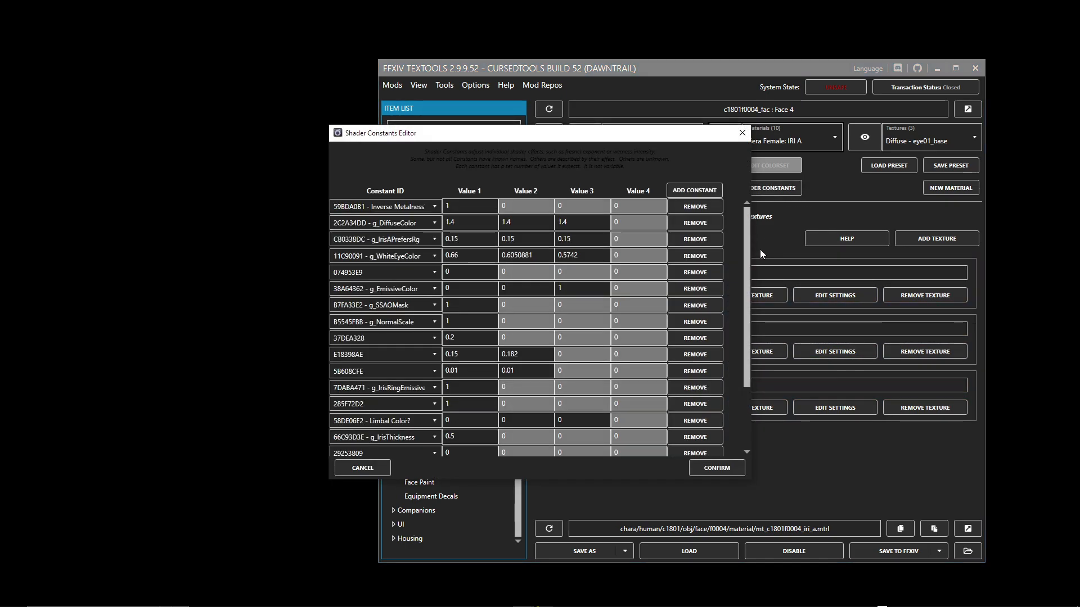
click(587, 293)
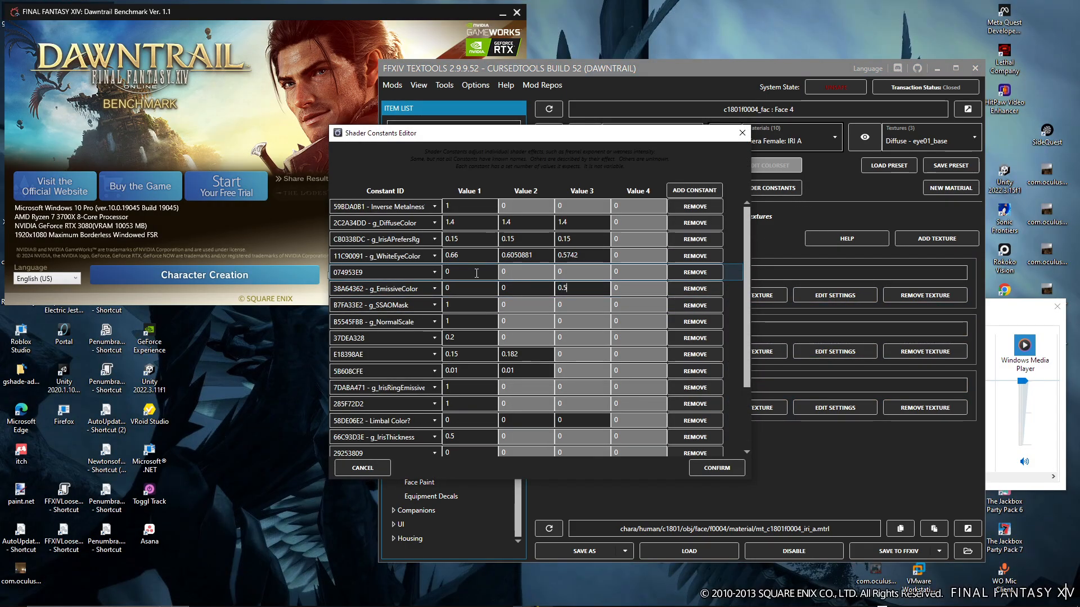
click(728, 469)
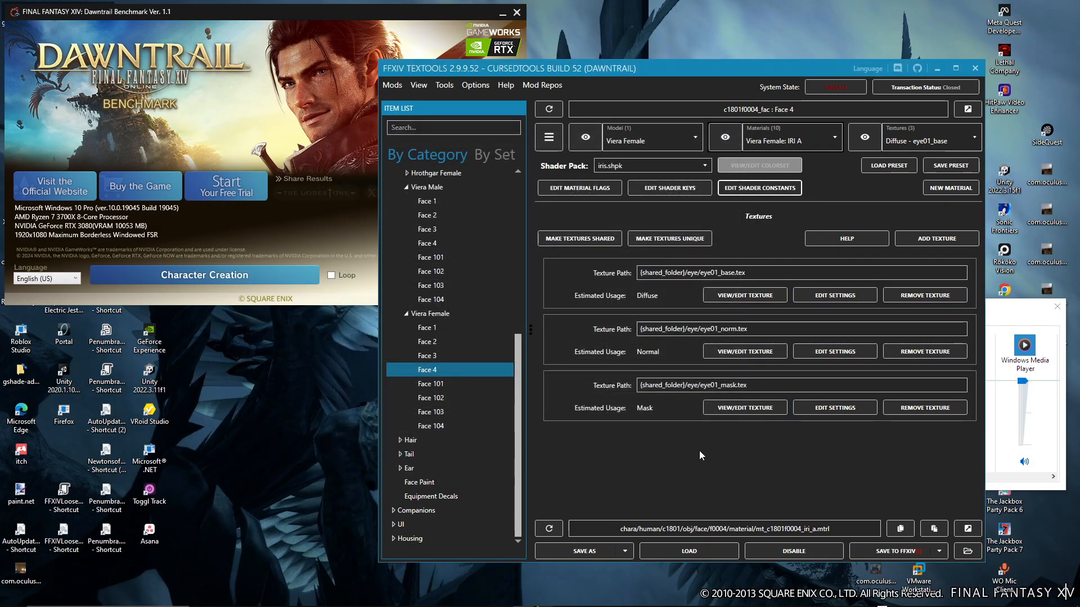
Switch to the Dawntrail Benchmark and start character creation again
click(206, 276)
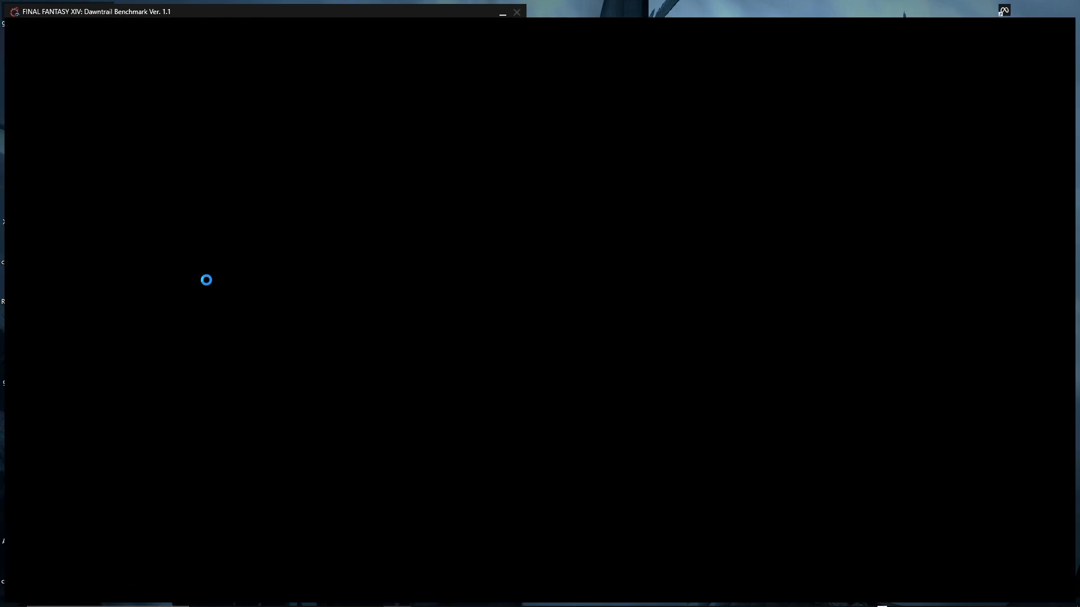
key(alt+Tab)
key(alt+Tab)
key(alt+Tab)
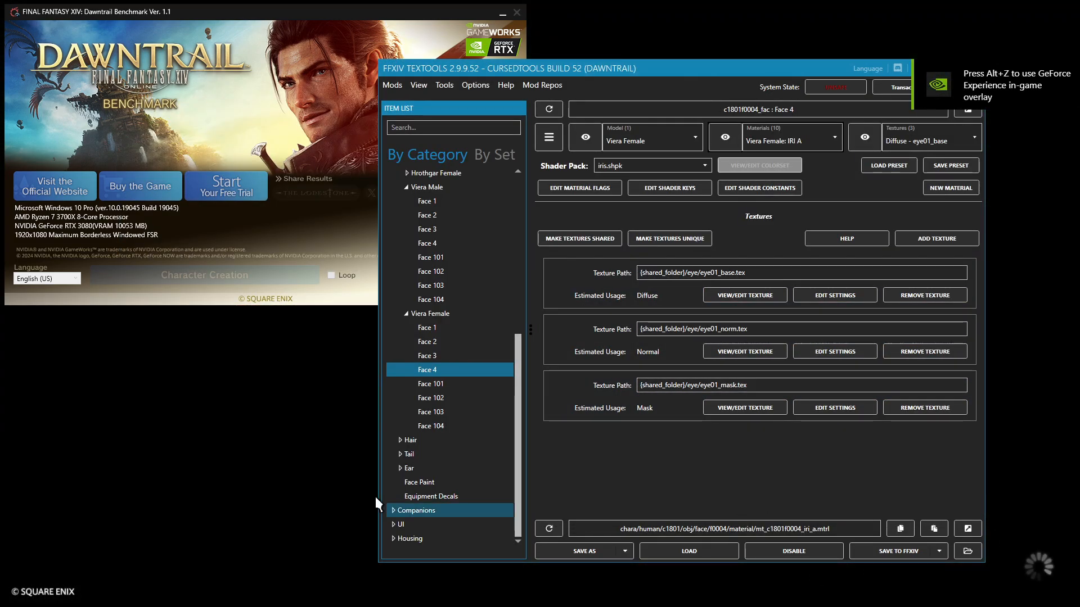
click(283, 483)
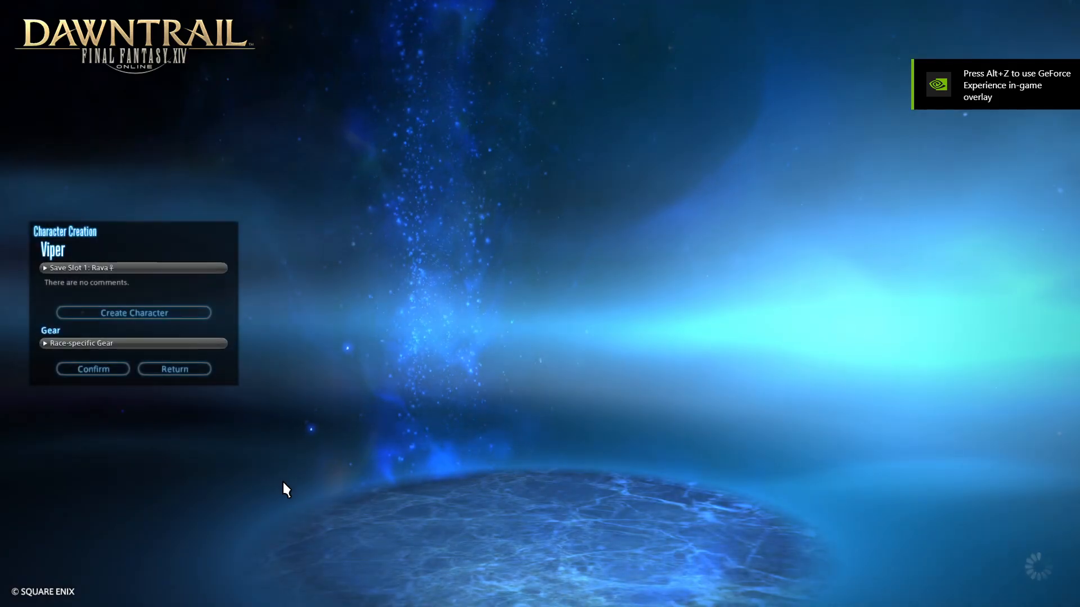
Create a new female Viera of the Rava clan without loading appearance data
click(127, 269)
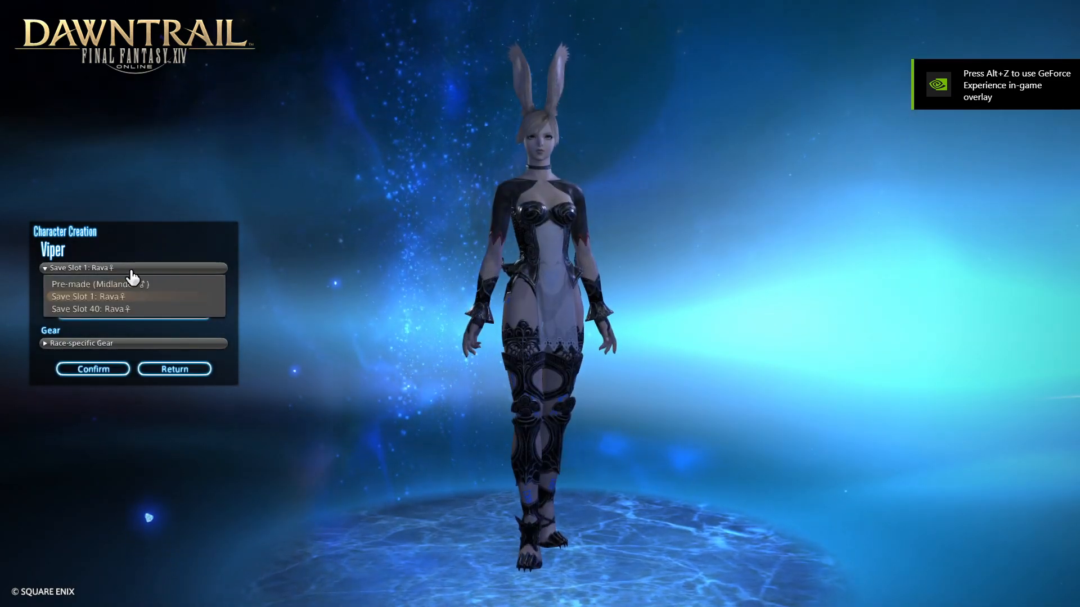
click(133, 281)
click(169, 313)
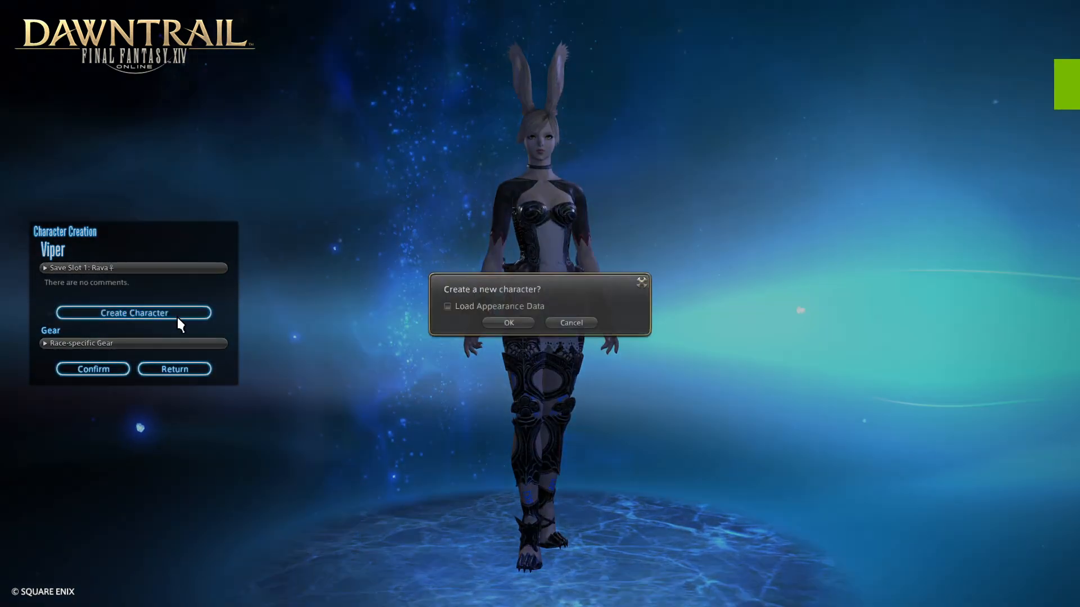
click(509, 321)
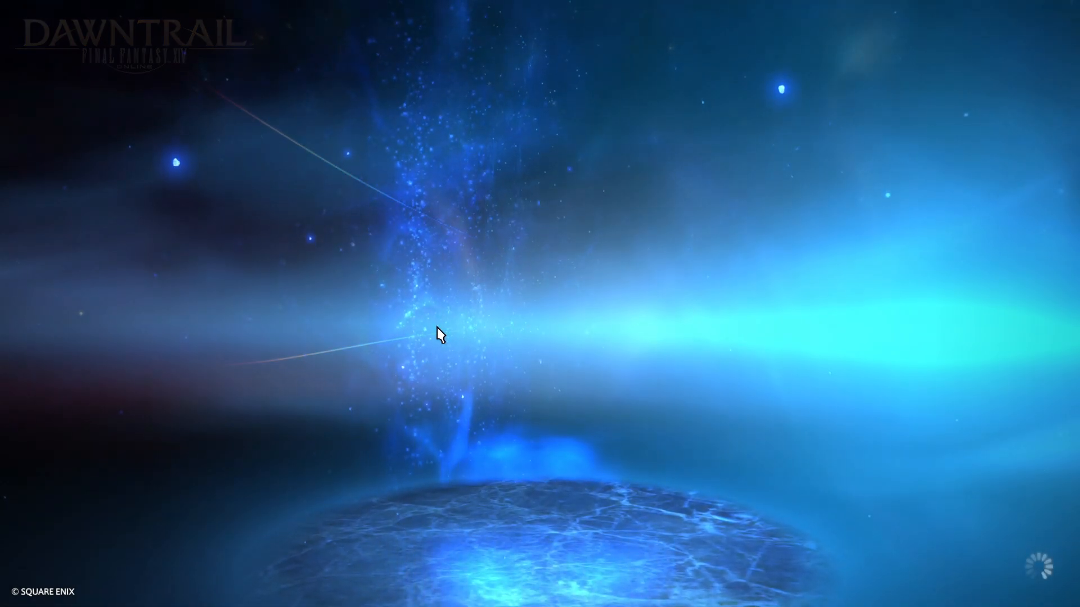
click(1030, 276)
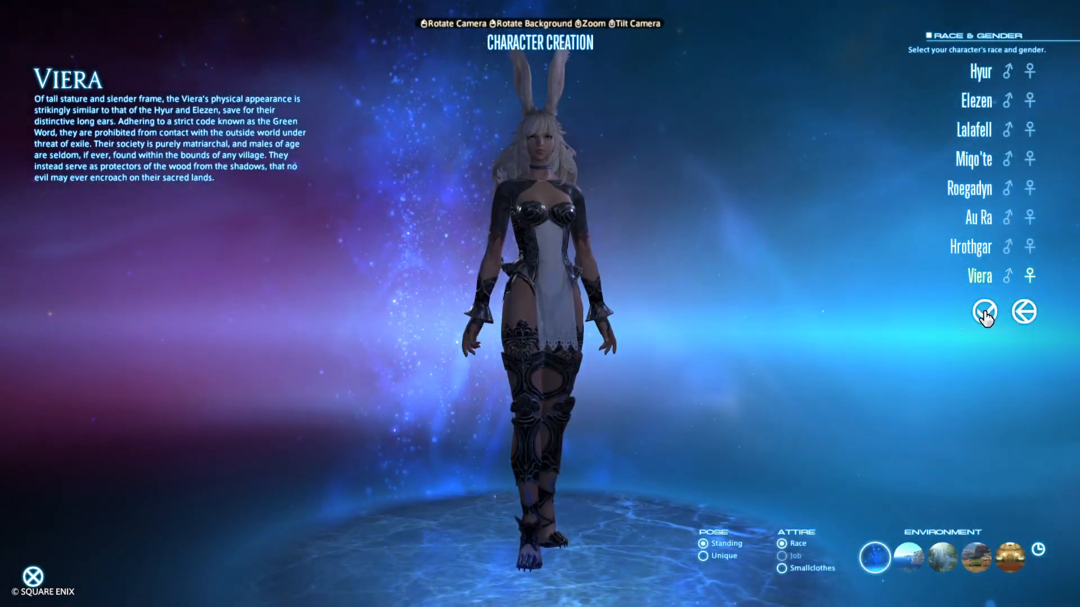
click(984, 312)
click(984, 149)
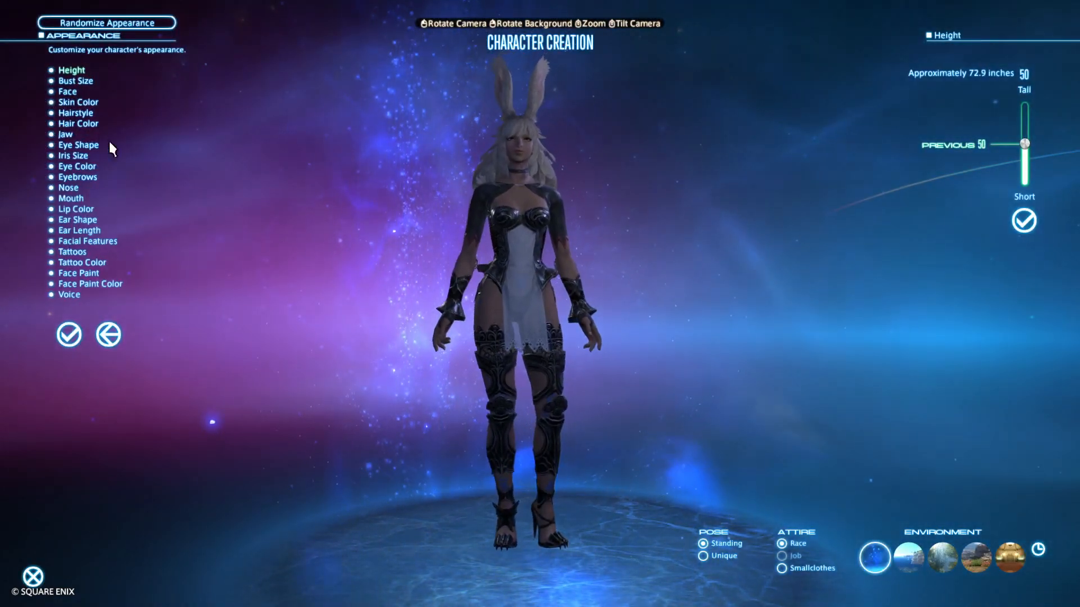
Give the new character the first cropped hairstyle in the last row of the hairstyle choices
click(67, 93)
click(72, 113)
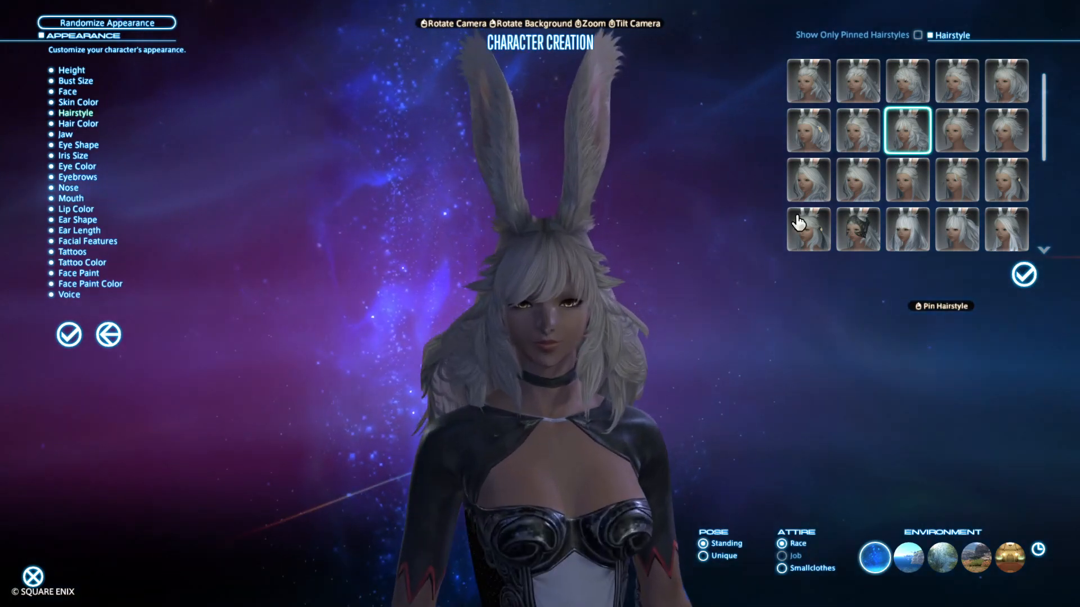
scroll(798, 223, down, 3)
click(804, 226)
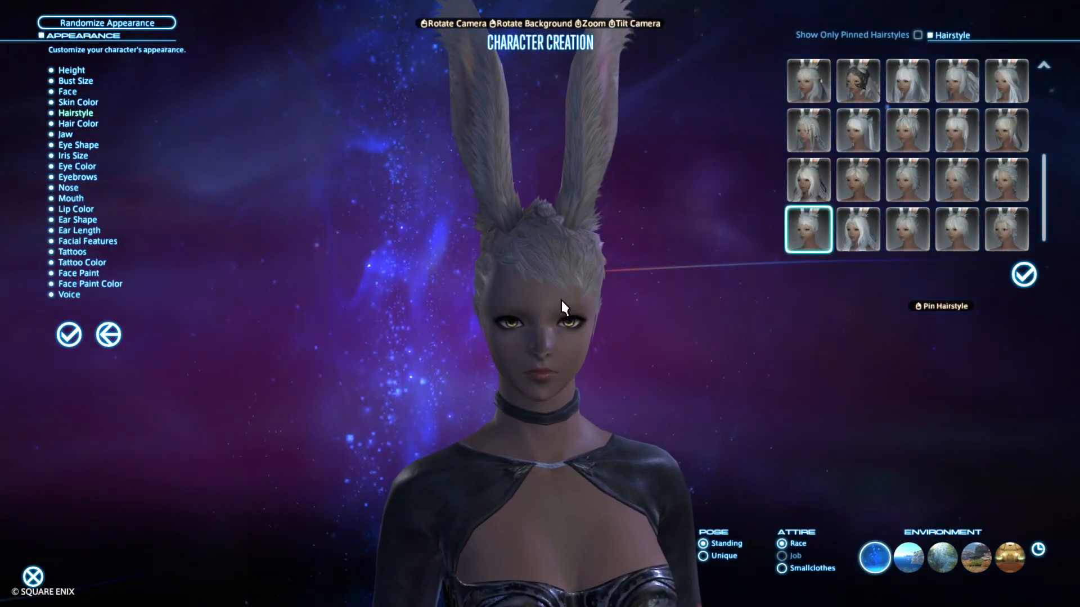
View the character's head at an angle and choose the fourth face for her
drag(522, 313, 388, 298)
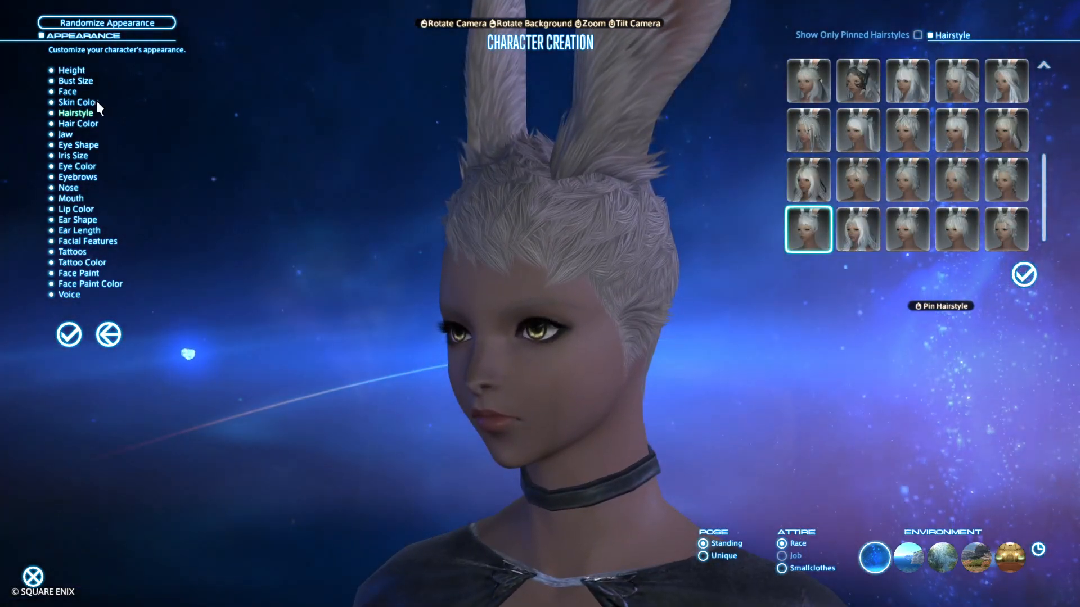
click(71, 92)
click(1024, 87)
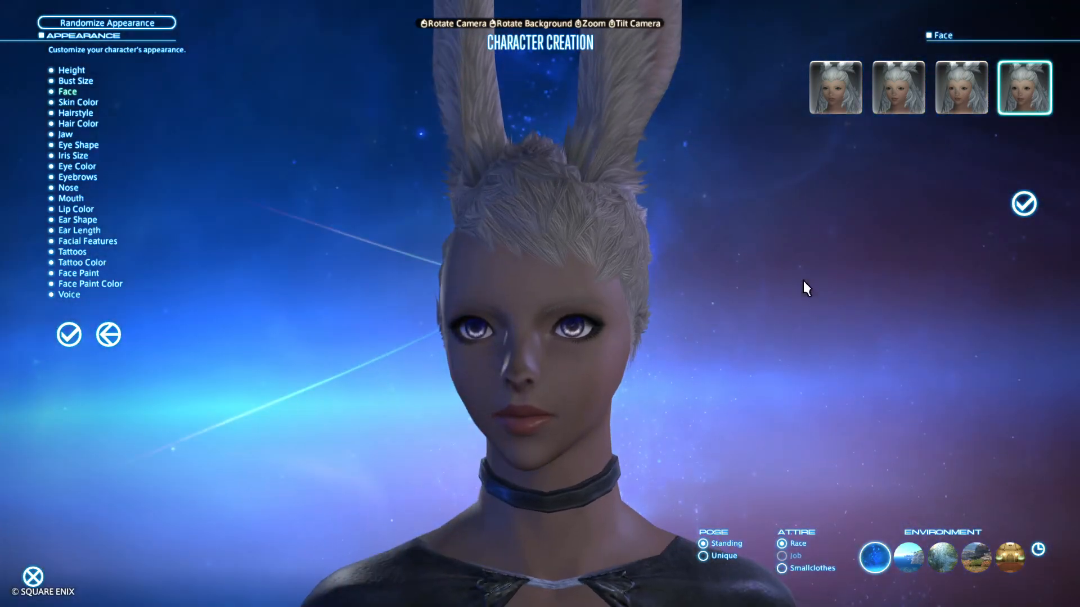
Set the environment to the grassy outdoor scene and its time of day to Evening
click(908, 557)
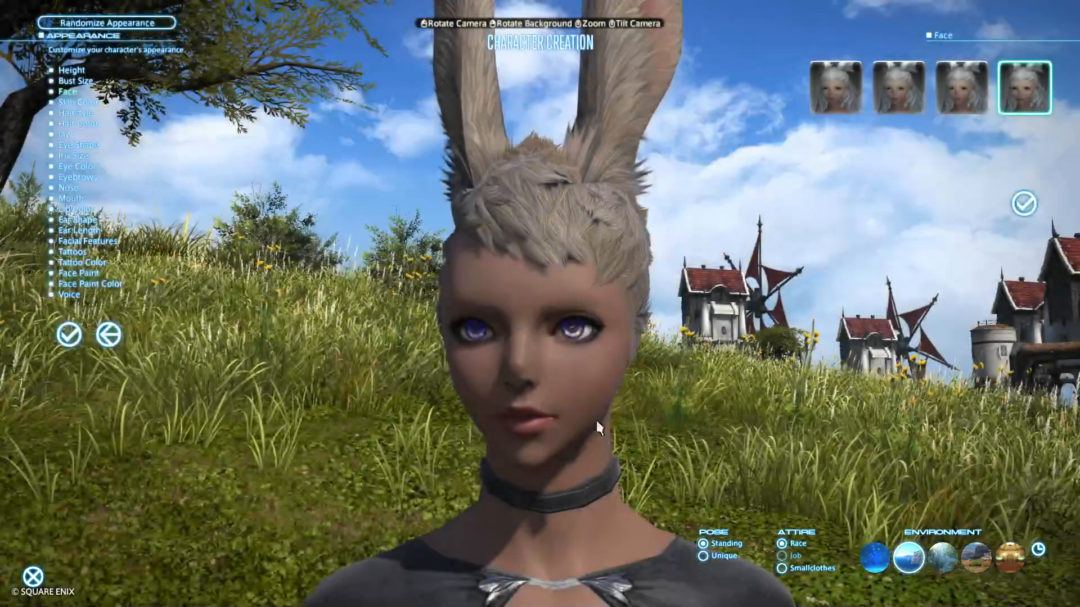
drag(597, 426, 469, 423)
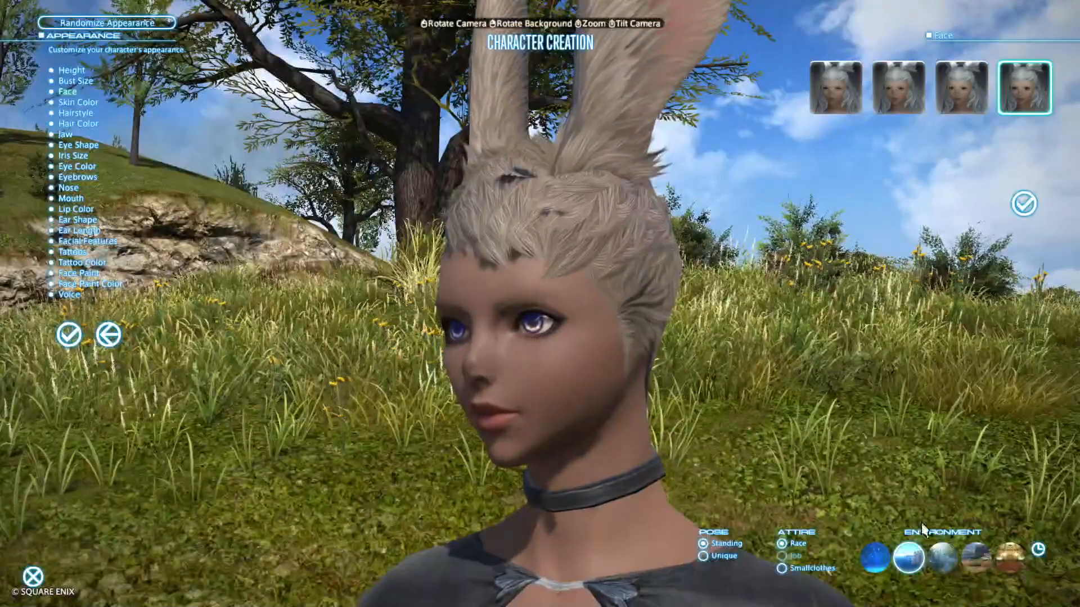
click(1041, 551)
click(1007, 524)
click(1039, 551)
click(1023, 536)
Examine the glow of the character's eyes in the evening scene from the front, the side and other angles
drag(856, 468, 788, 469)
drag(856, 469, 830, 464)
drag(467, 378, 552, 382)
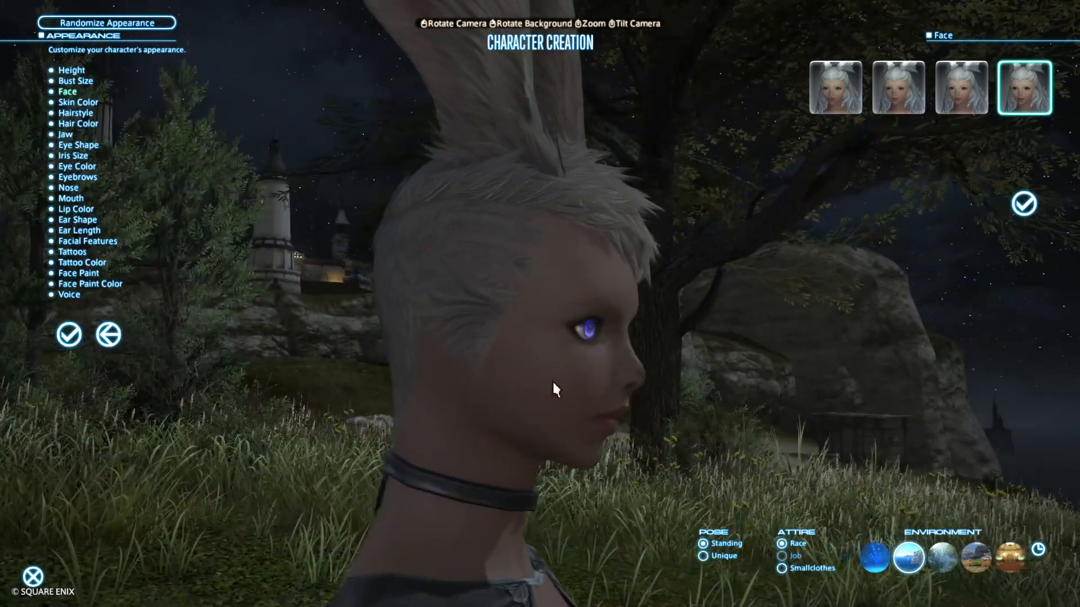
drag(760, 393, 608, 393)
mouse_move(759, 393)
mouse_down()
mouse_move(627, 393)
mouse_move(760, 392)
mouse_up()
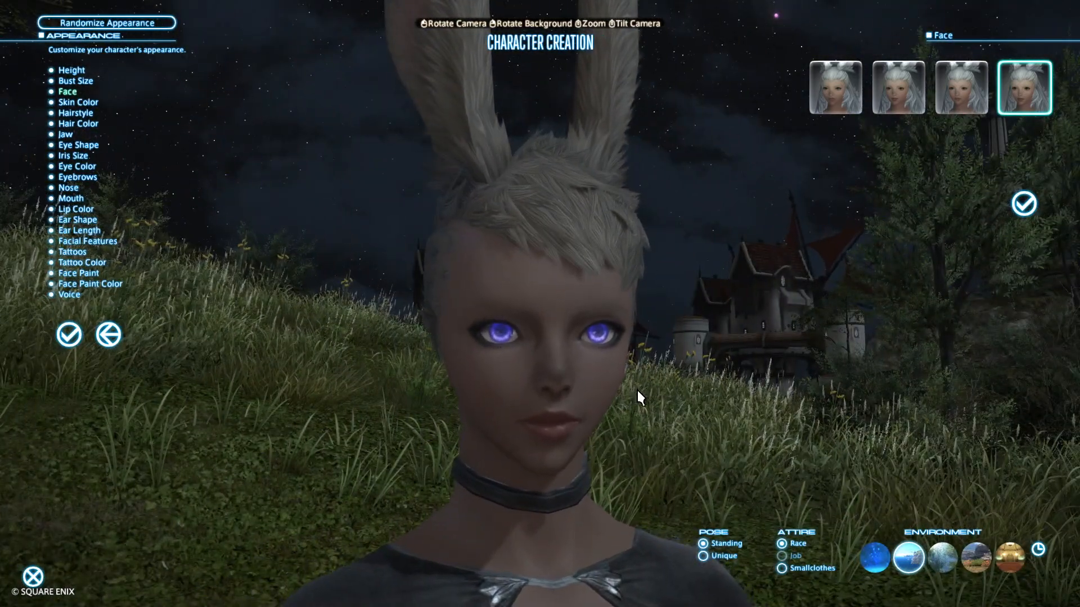
drag(693, 402, 695, 402)
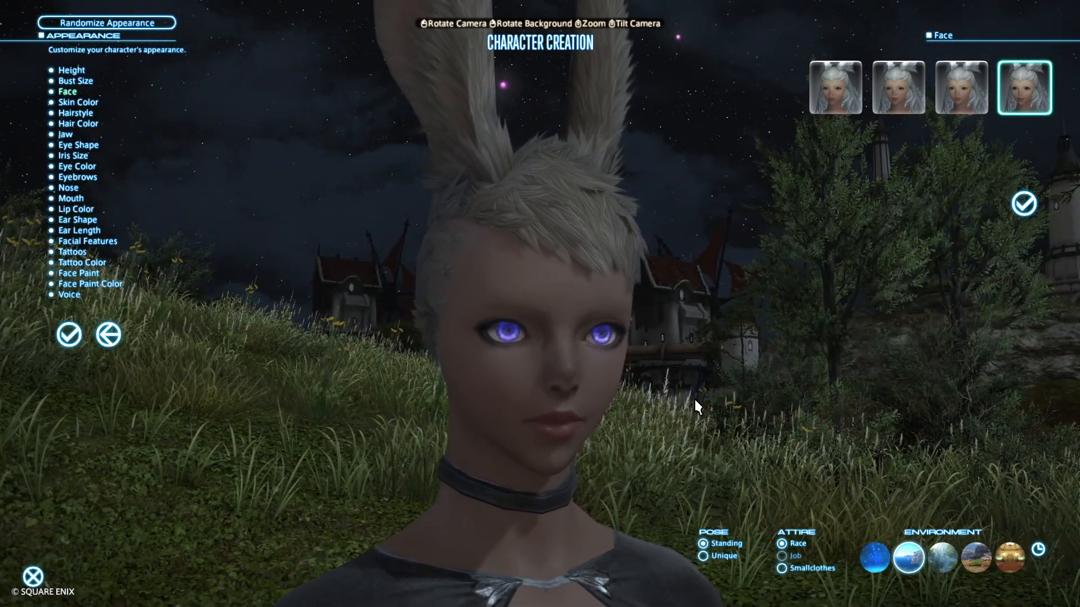
drag(694, 397, 540, 382)
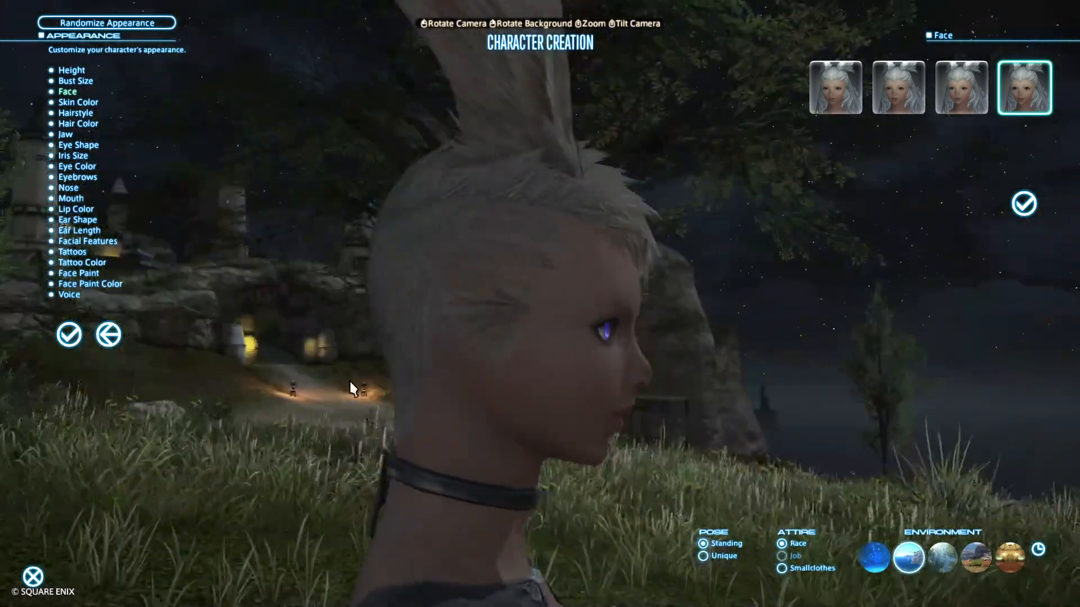
drag(748, 367, 506, 367)
drag(748, 366, 607, 367)
drag(739, 366, 659, 360)
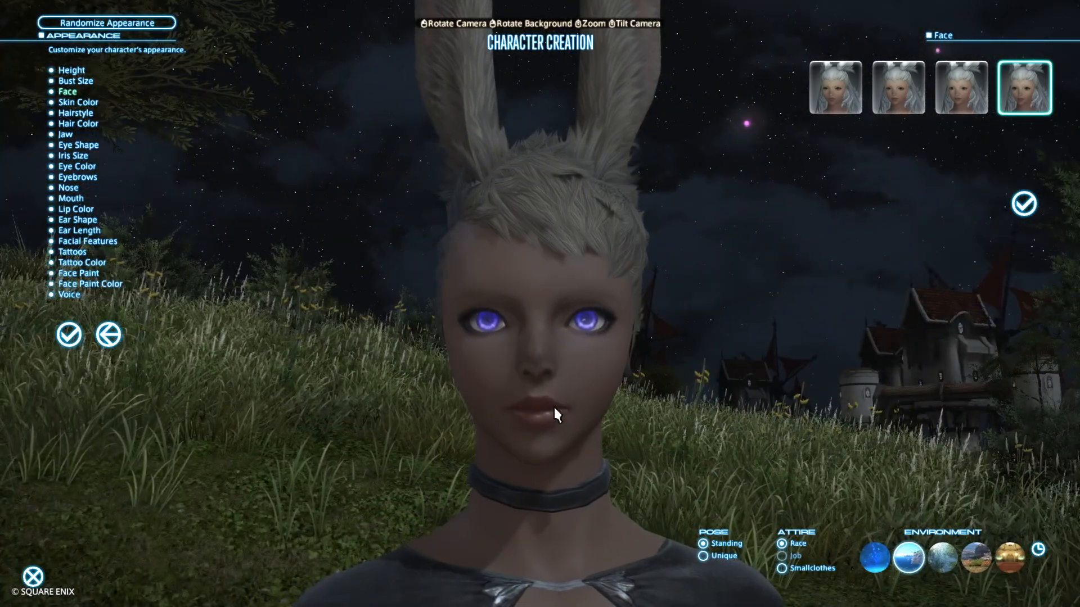